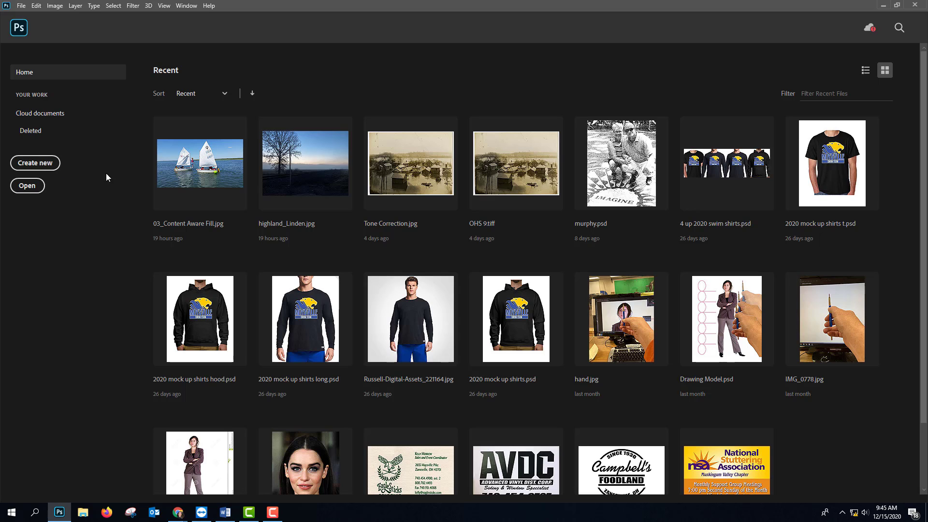
Step: Create a new document from the Portrait, 8 x 10 preset at 300 ppi
{"action": "left_click", "coordinate": [43, 168]}
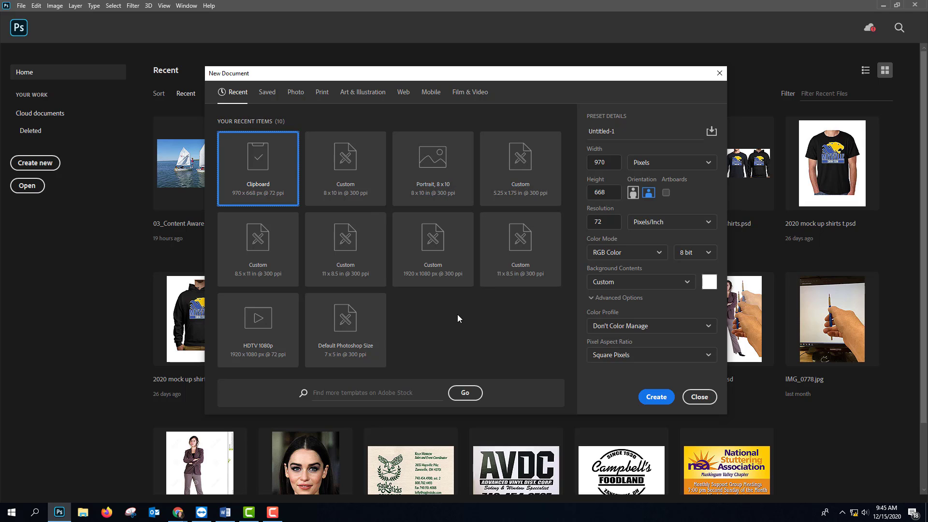
{"action": "left_click", "coordinate": [435, 164]}
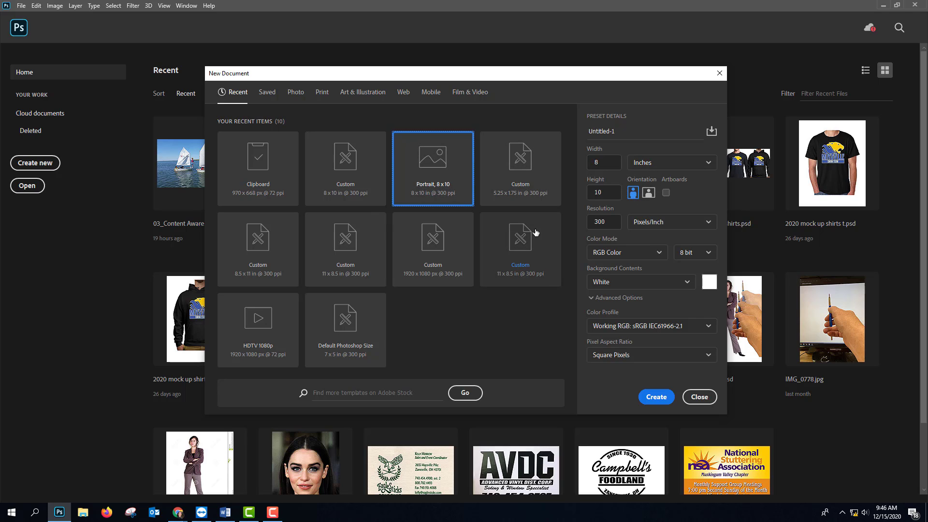
{"action": "left_click", "coordinate": [654, 398]}
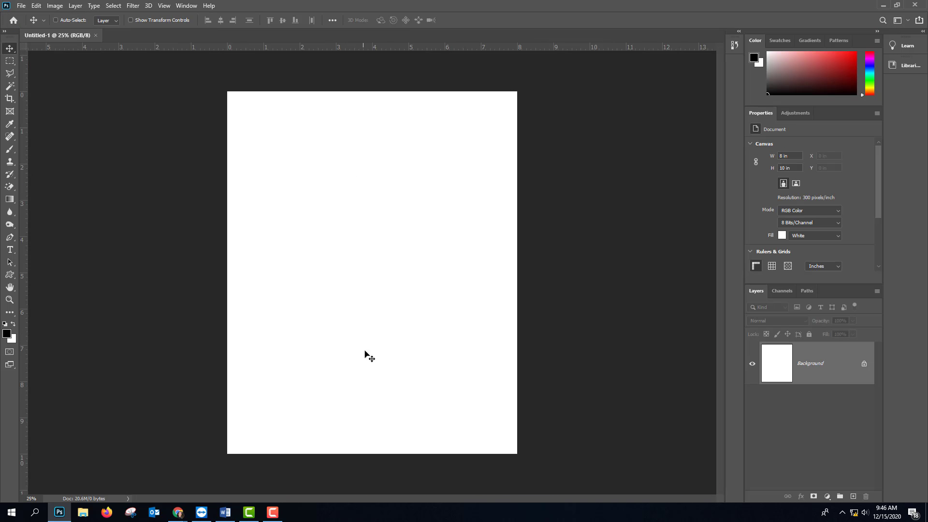
Step: Rotate the canvas 90° clockwise
{"action": "left_click", "coordinate": [57, 7]}
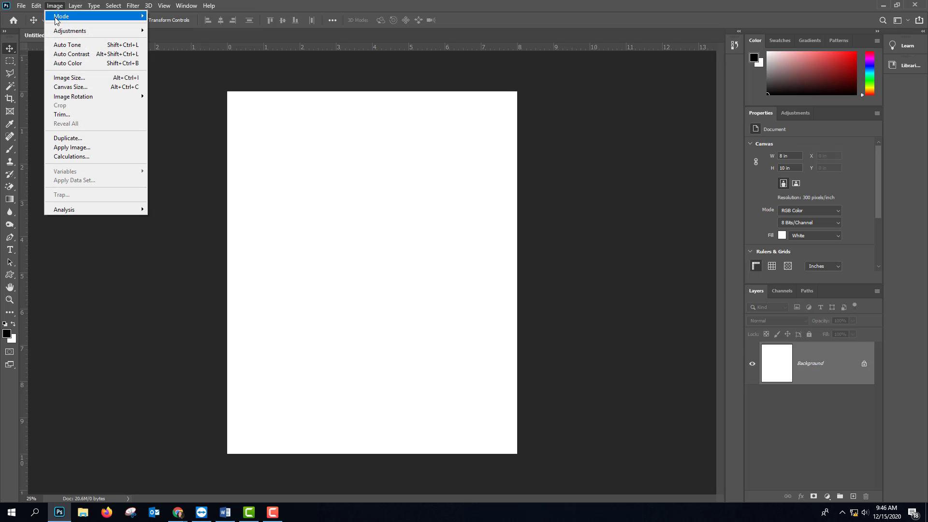
{"action": "mouse_move", "coordinate": [91, 98]}
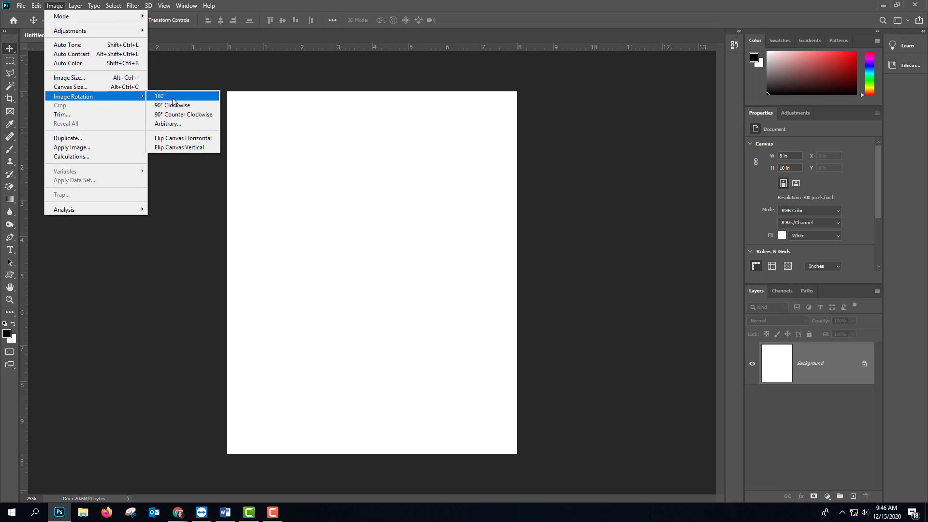
{"action": "left_click", "coordinate": [187, 109]}
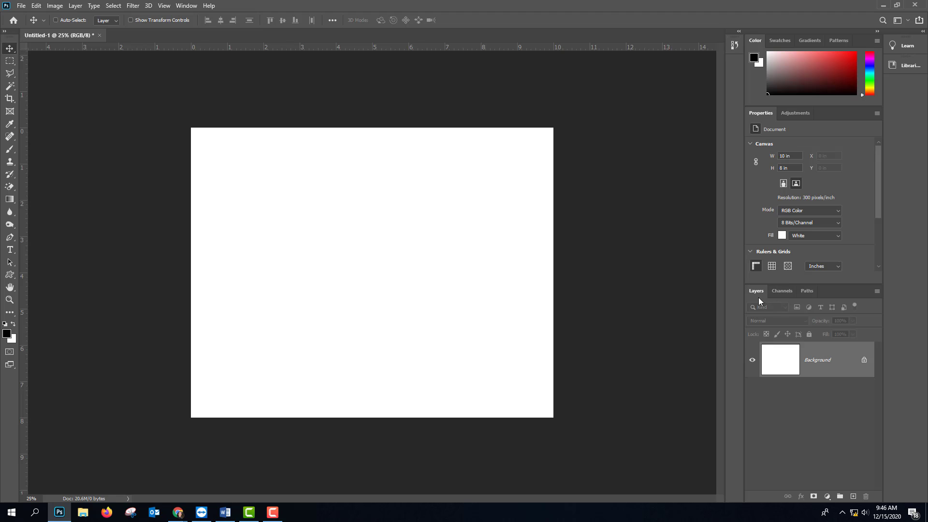
Step: Undock the Layers and Properties panels and restore the default layout by resetting the Essentials workspace
{"action": "left_click_drag", "start_coordinate": [757, 292], "coordinate": [586, 202]}
{"action": "left_click_drag", "start_coordinate": [761, 114], "coordinate": [619, 372]}
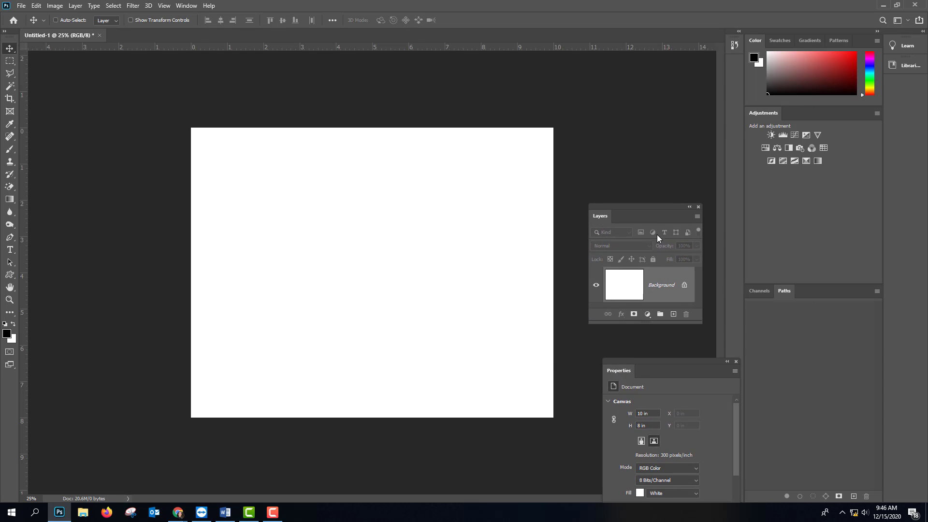
{"action": "left_click", "coordinate": [185, 6]}
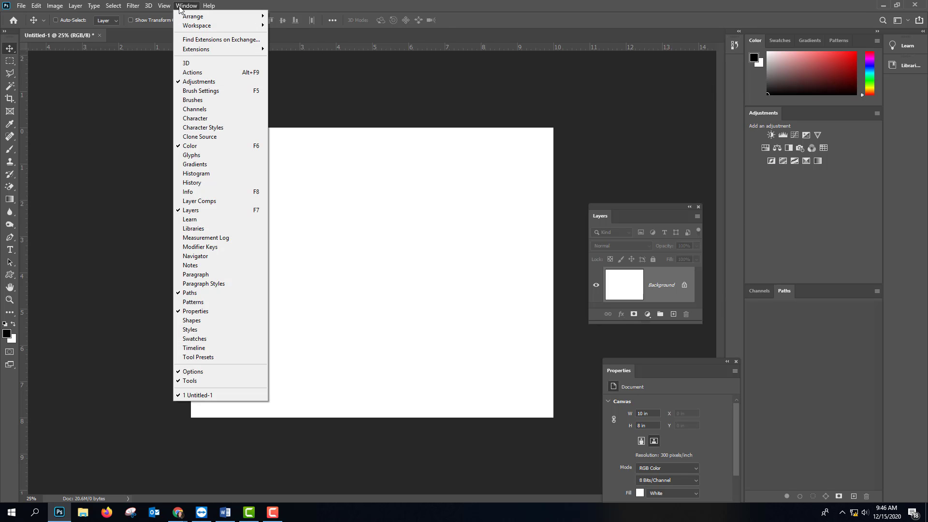
{"action": "mouse_move", "coordinate": [193, 26]}
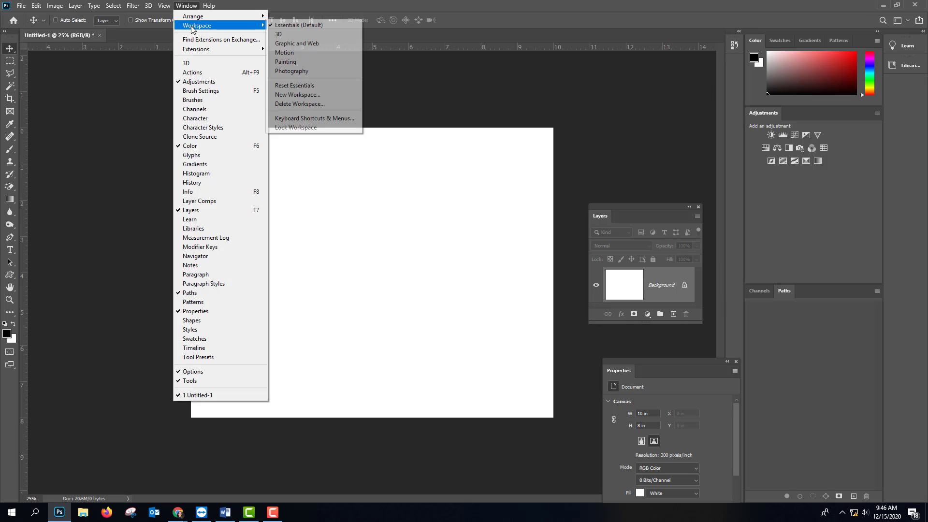
{"action": "left_click", "coordinate": [305, 85]}
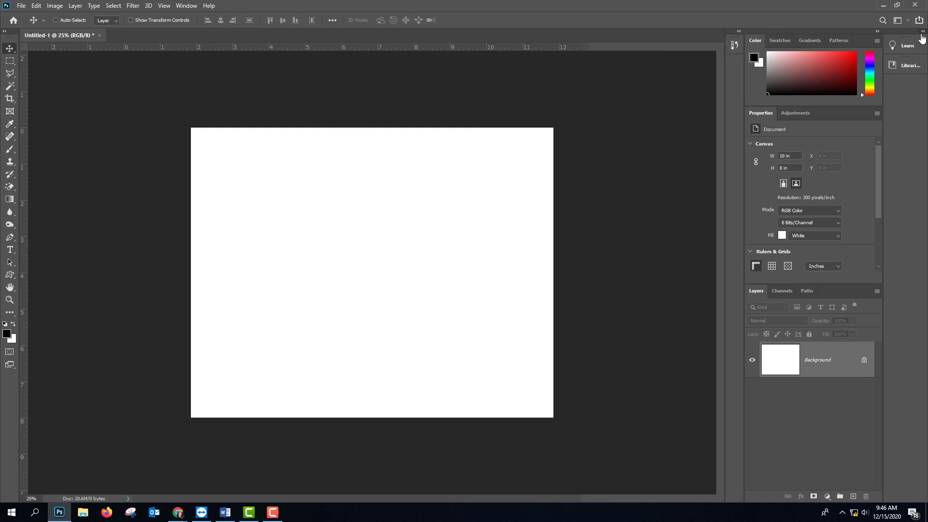
Step: Close the tab group holding Properties and Adjustments
{"action": "left_click", "coordinate": [923, 31]}
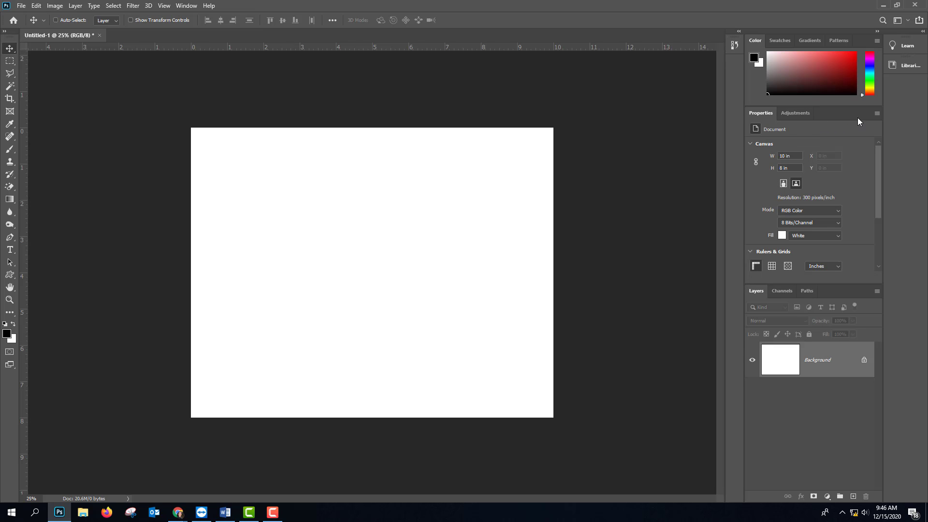
{"action": "left_click", "coordinate": [876, 114]}
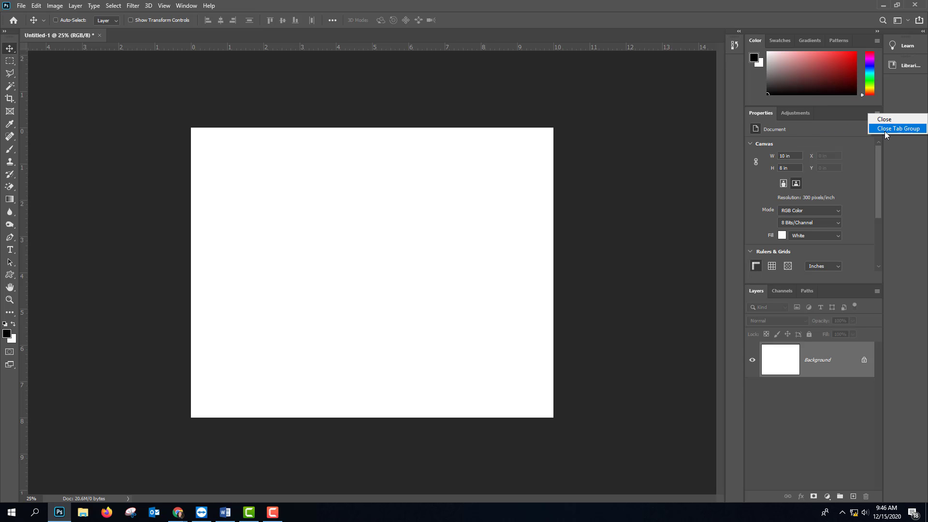
{"action": "left_click", "coordinate": [885, 129]}
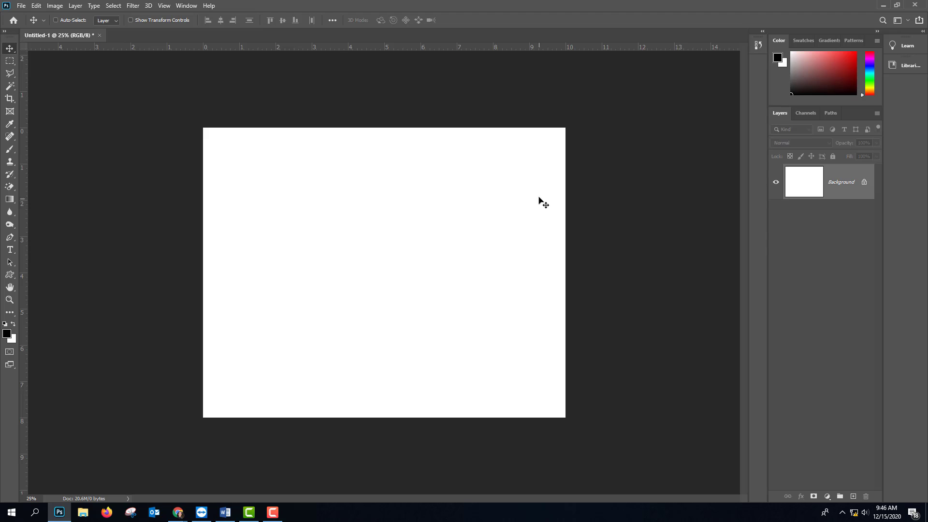
Step: Place highland_Linden.jpg from the Desktop into the document as an embedded image
{"action": "left_click", "coordinate": [21, 6]}
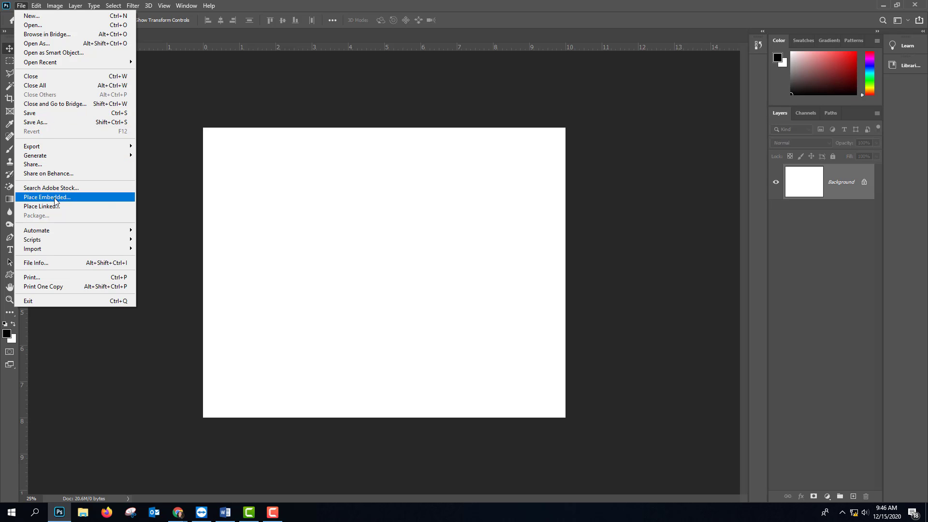
{"action": "left_click", "coordinate": [47, 197]}
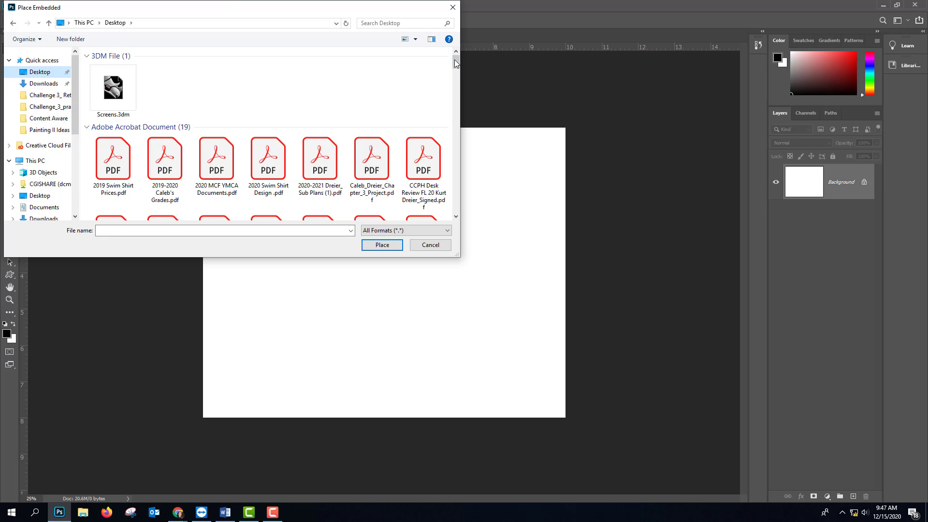
{"action": "left_click_drag", "start_coordinate": [456, 64], "coordinate": [472, 153]}
{"action": "left_click", "coordinate": [227, 167]}
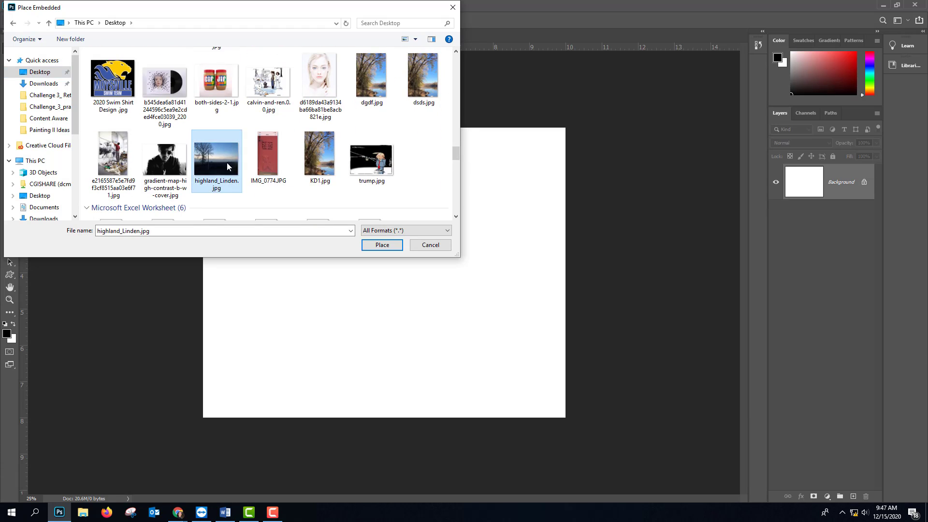
{"action": "left_click", "coordinate": [382, 245]}
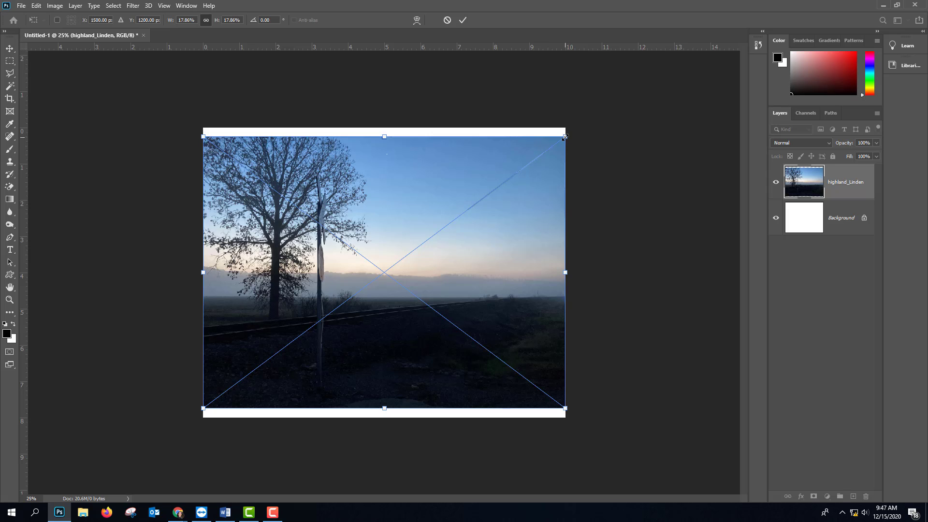
Step: Enlarge the placed highland_Linden image proportionally until it covers the whole canvas, and commit the transform
{"action": "left_click_drag", "start_coordinate": [564, 137], "coordinate": [586, 121]}
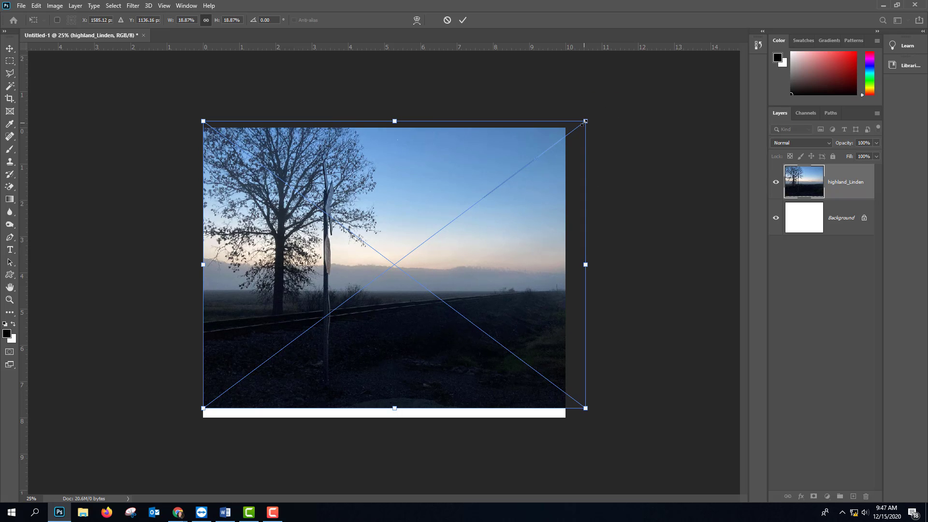
{"action": "mouse_move", "coordinate": [585, 121]}
{"action": "left_mouse_down"}
{"action": "mouse_move", "coordinate": [568, 131]}
{"action": "mouse_move", "coordinate": [597, 111]}
{"action": "mouse_move", "coordinate": [565, 137]}
{"action": "mouse_move", "coordinate": [599, 110]}
{"action": "mouse_move", "coordinate": [590, 117]}
{"action": "left_mouse_up"}
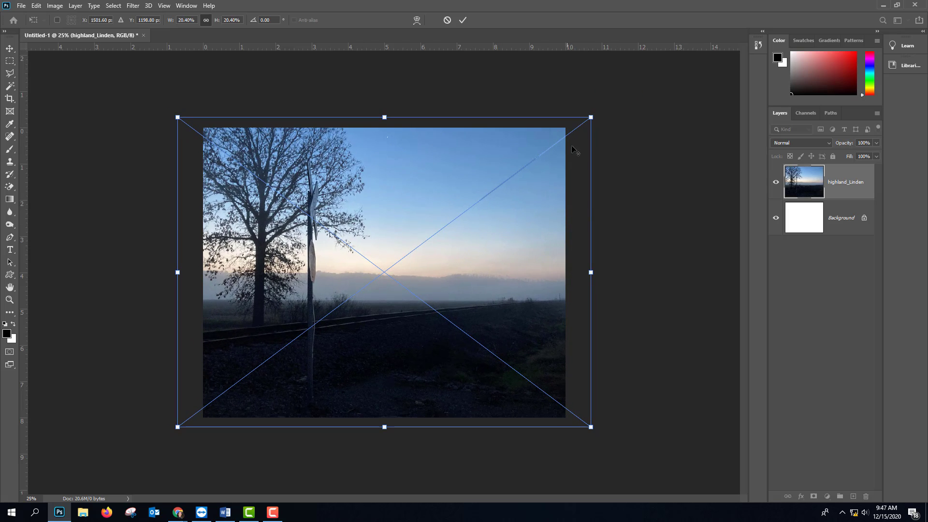
{"action": "left_click_drag", "start_coordinate": [591, 117], "coordinate": [581, 129]}
{"action": "left_click_drag", "start_coordinate": [474, 278], "coordinate": [474, 279]}
{"action": "left_click", "coordinate": [463, 20]}
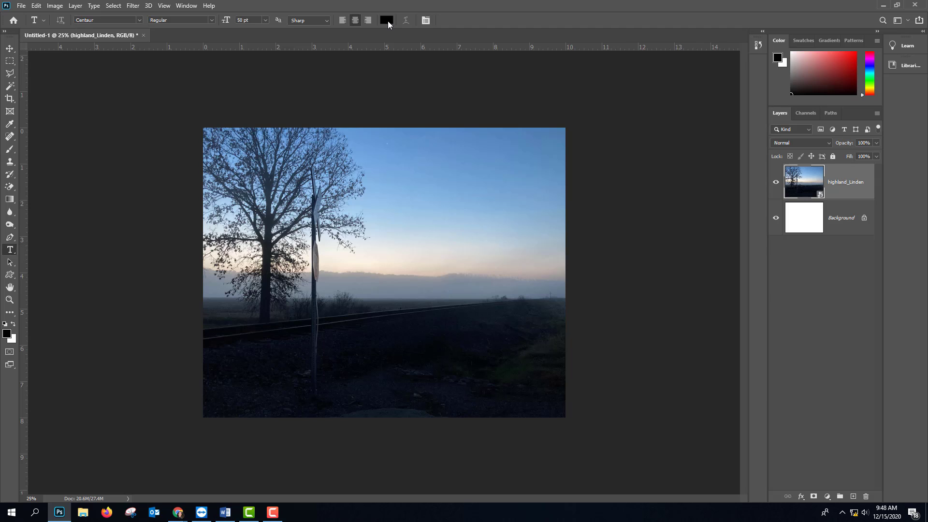
Step: Set the Type tool's text color to near-white (#fcfbfb)
{"action": "key", "text": "i"}
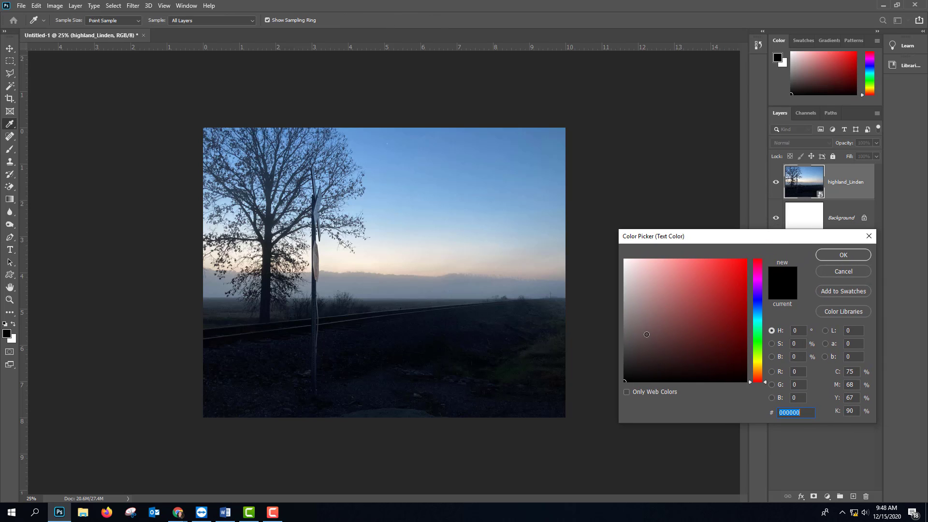
{"action": "left_click_drag", "start_coordinate": [656, 370], "coordinate": [624, 261]}
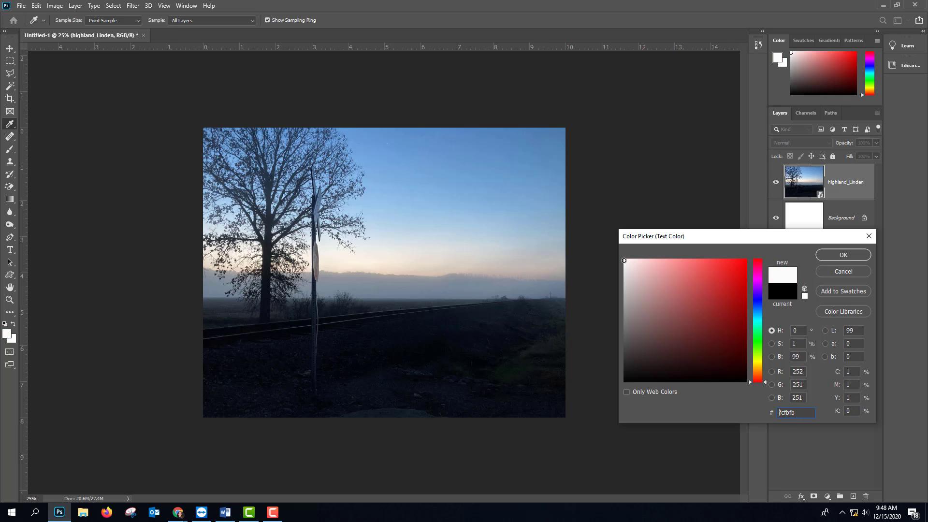
{"action": "left_click", "coordinate": [827, 256]}
Step: Add the text "Morning" in the sky, just beside the tree
{"action": "left_click", "coordinate": [389, 195]}
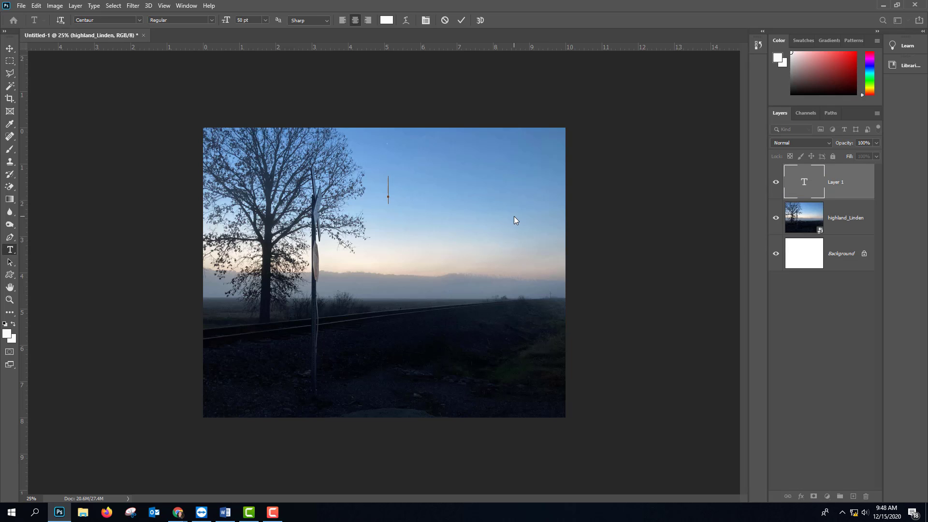
{"action": "type", "text": "m"}
{"action": "key", "text": "BackSpace"}
{"action": "type", "text": "Morngin"}
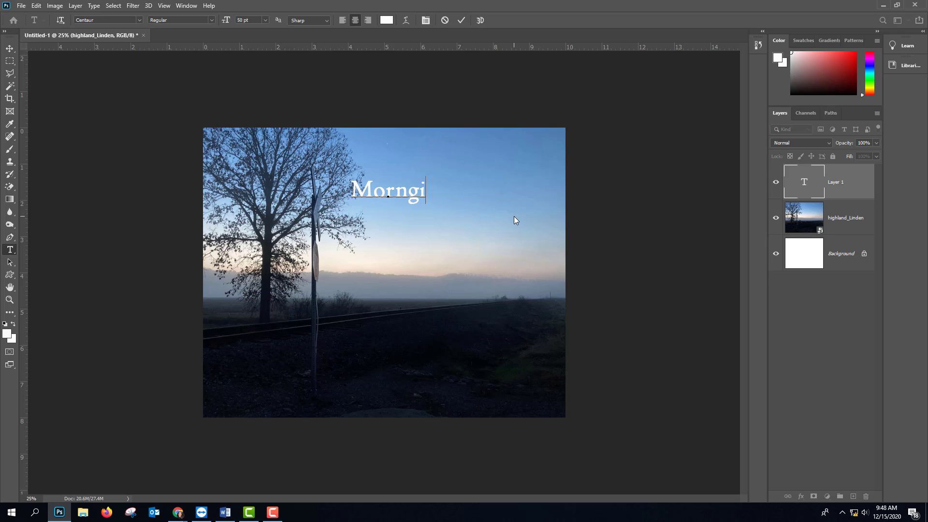
{"action": "key", "text": "BackSpace"}
{"action": "key", "text": "BackSpace"}
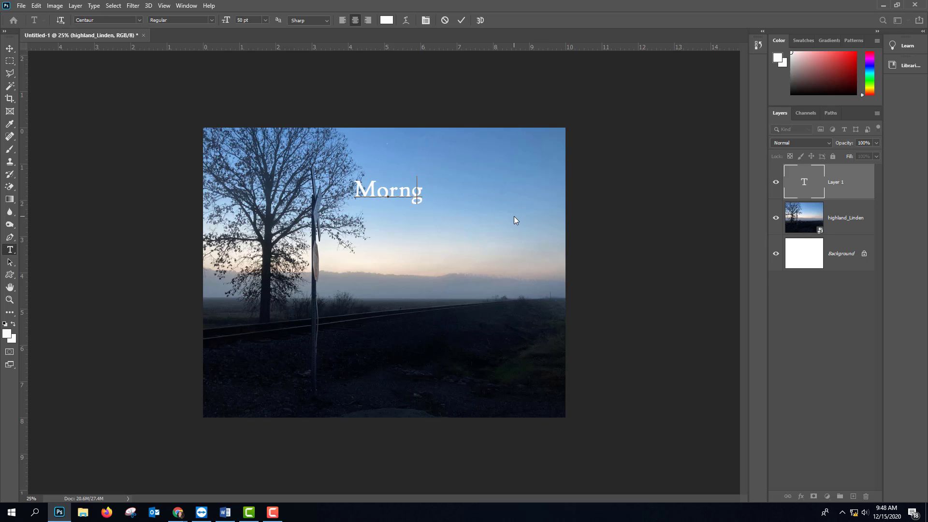
{"action": "key", "text": "BackSpace"}
{"action": "type", "text": "ing"}
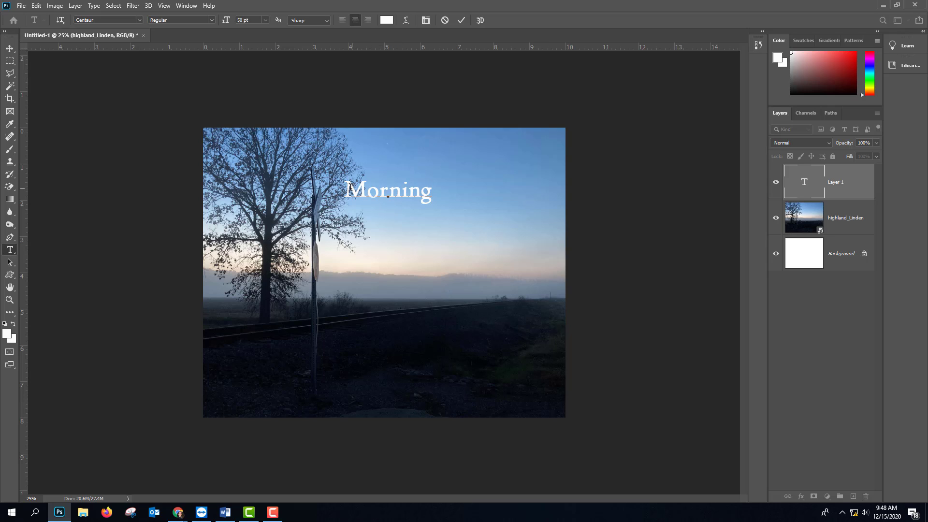
Step: Change the "Morning" text's font to Impact Regular and move the text into the open sky right of the tree
{"action": "left_click_drag", "start_coordinate": [349, 189], "coordinate": [443, 191]}
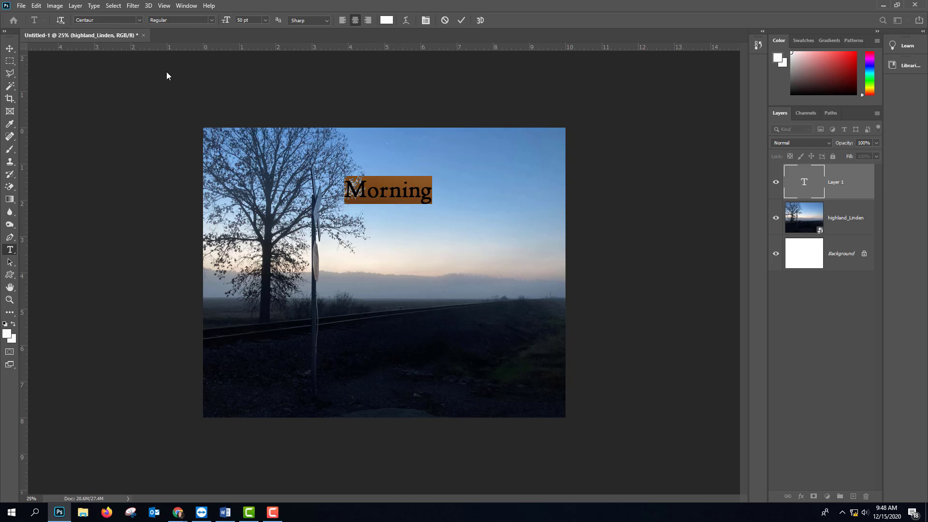
{"action": "left_click", "coordinate": [107, 20]}
{"action": "type", "text": "impa"}
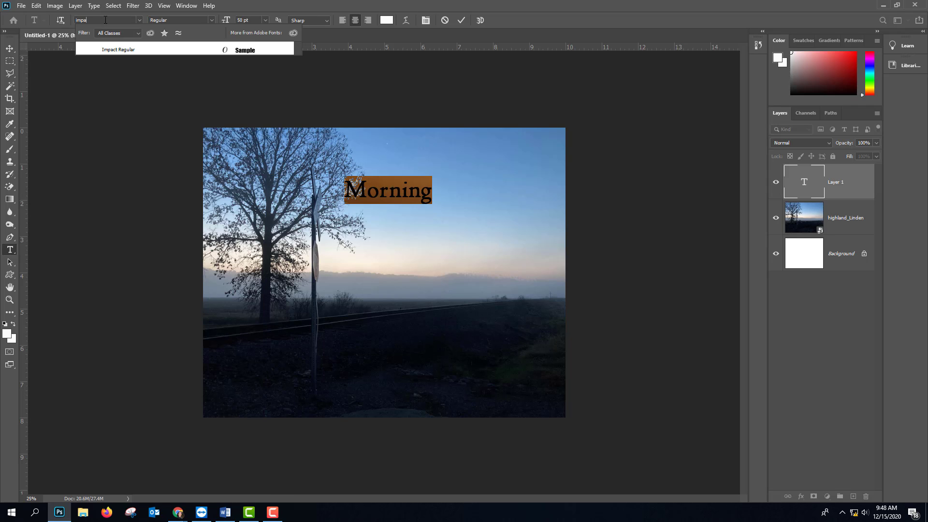
{"action": "left_click", "coordinate": [119, 51]}
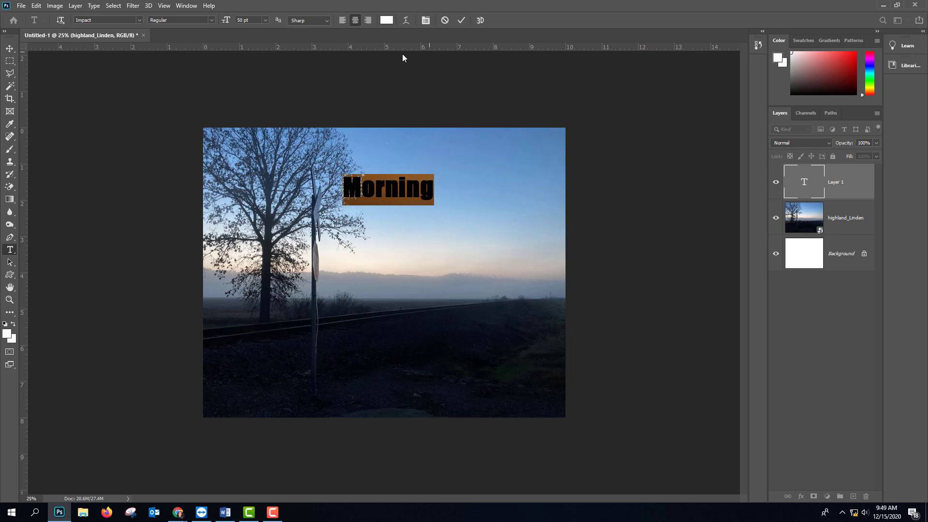
{"action": "left_click", "coordinate": [462, 21]}
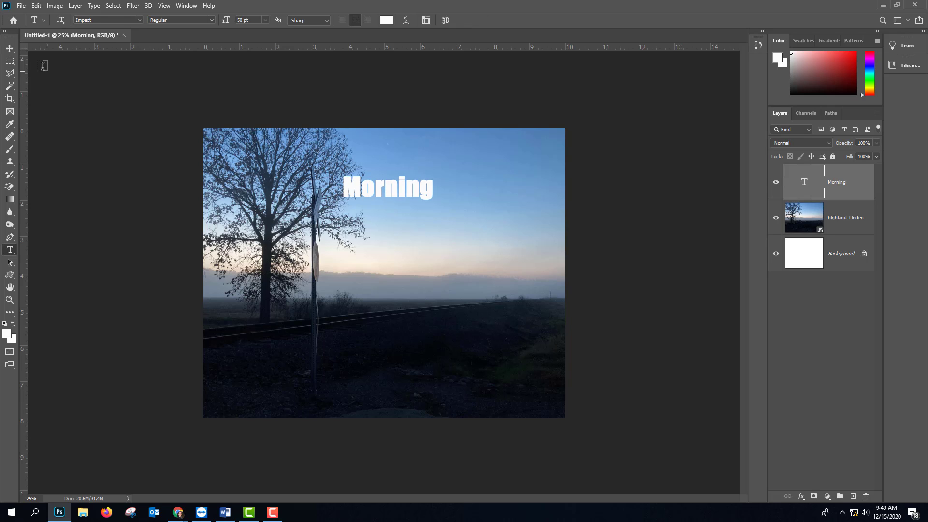
{"action": "left_click", "coordinate": [9, 50]}
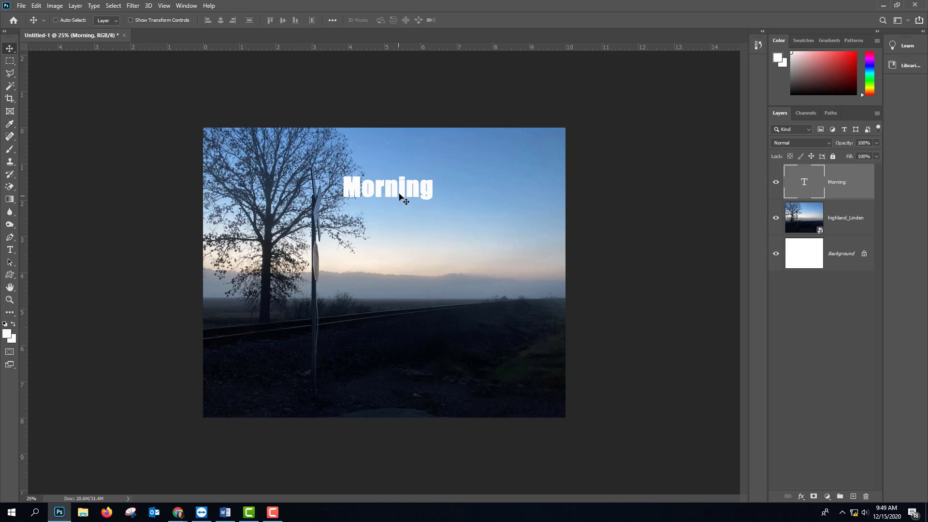
{"action": "left_click_drag", "start_coordinate": [405, 196], "coordinate": [465, 218]}
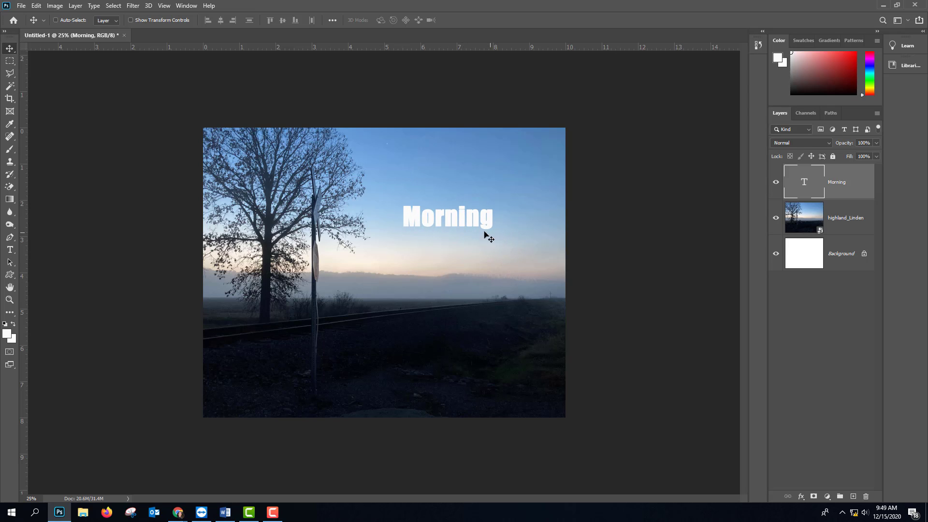
Step: Set the "Morning" text's font size to 150 pt and commit the edit
{"action": "double_click", "coordinate": [804, 183]}
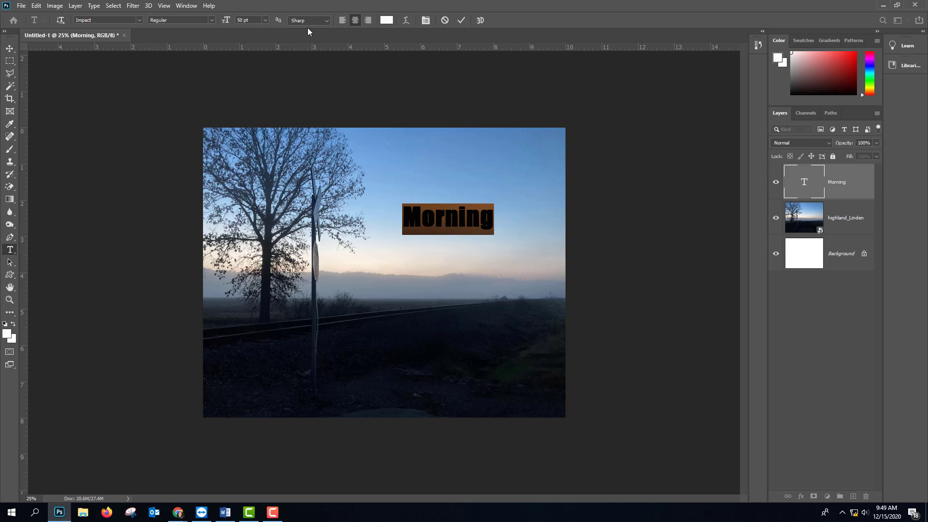
{"action": "left_click", "coordinate": [265, 20]}
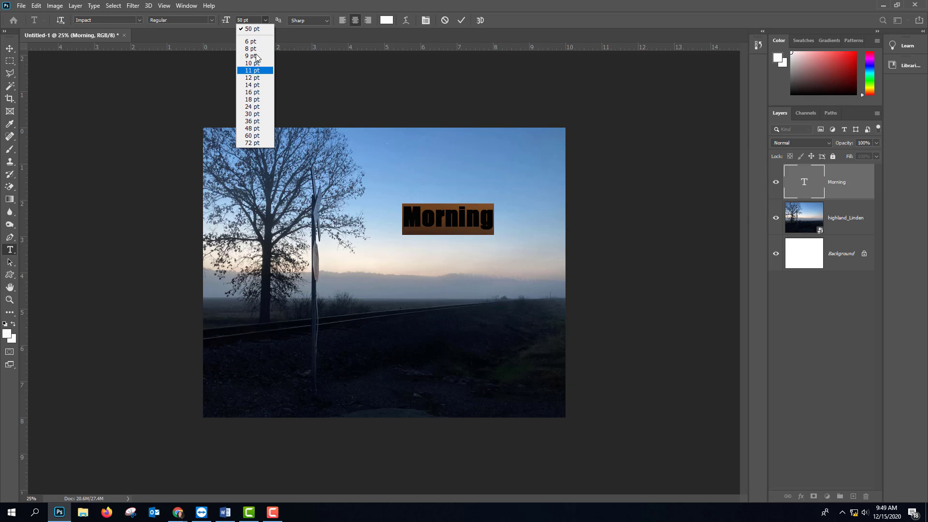
{"action": "left_click", "coordinate": [254, 19]}
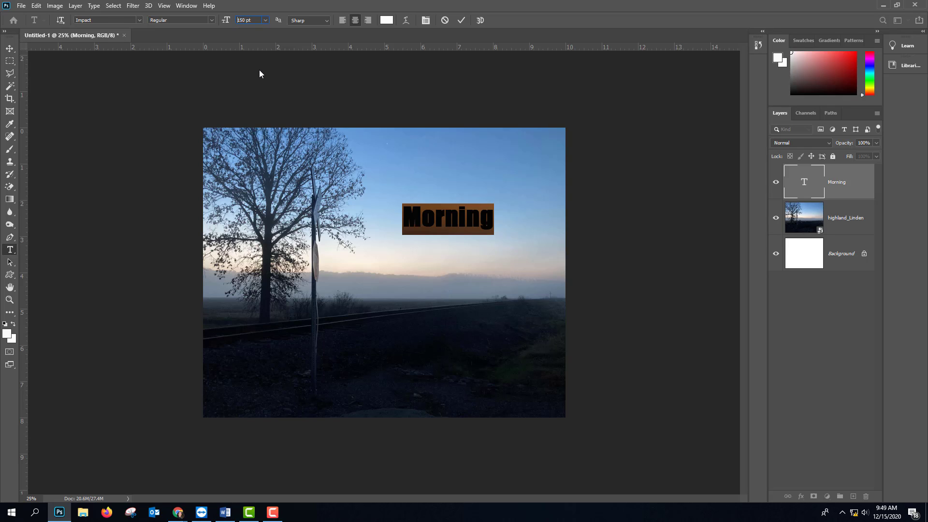
{"action": "key", "text": "Return"}
{"action": "key", "text": "v"}
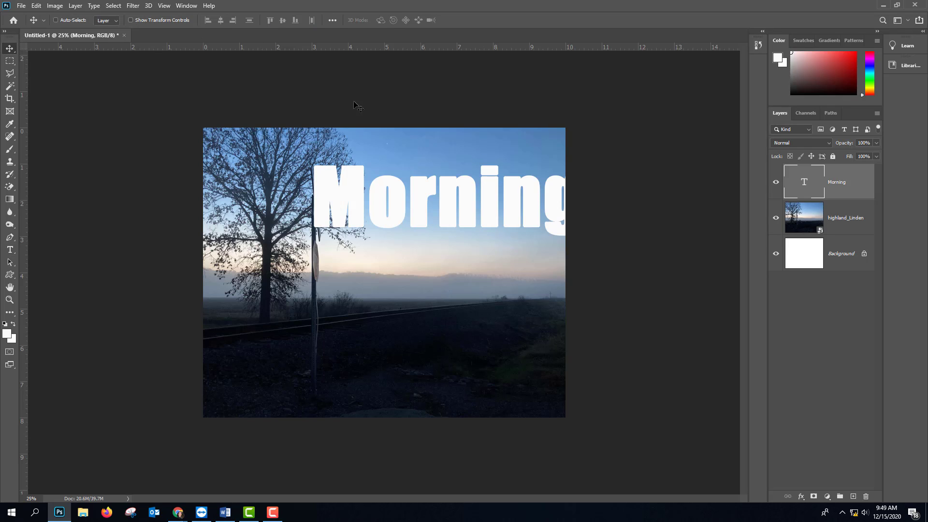
Step: Reduce the "Morning" text's font size to 105 pt and move the text slightly lower in the sky
{"action": "double_click", "coordinate": [805, 182]}
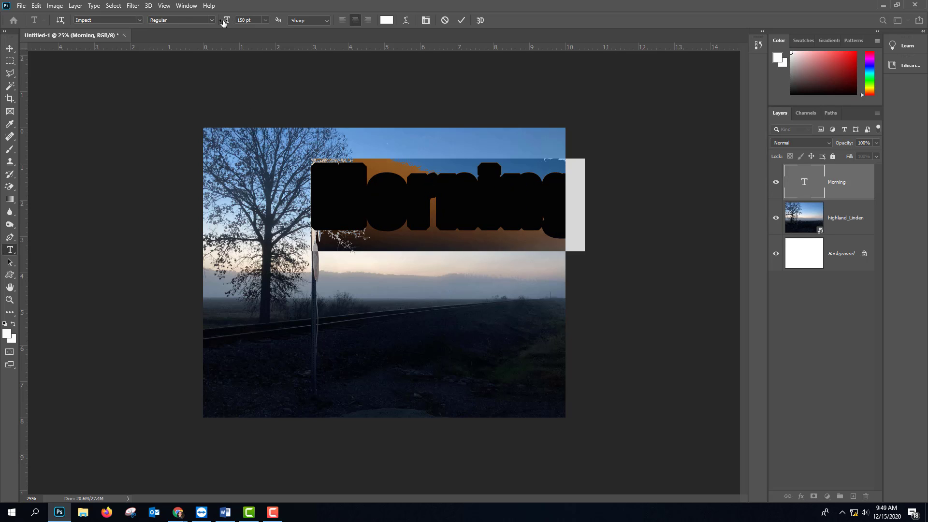
{"action": "left_click_drag", "start_coordinate": [226, 22], "coordinate": [205, 28]}
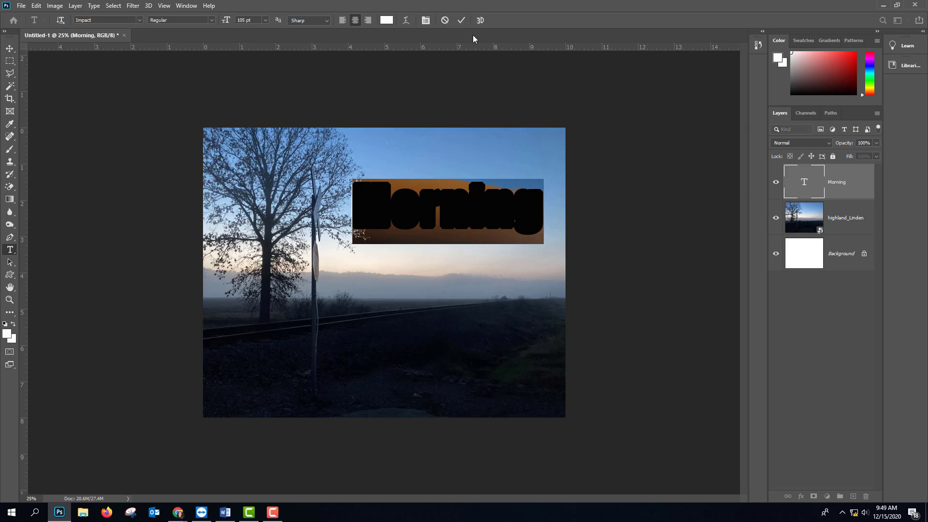
{"action": "left_click", "coordinate": [461, 21]}
{"action": "key", "text": "v"}
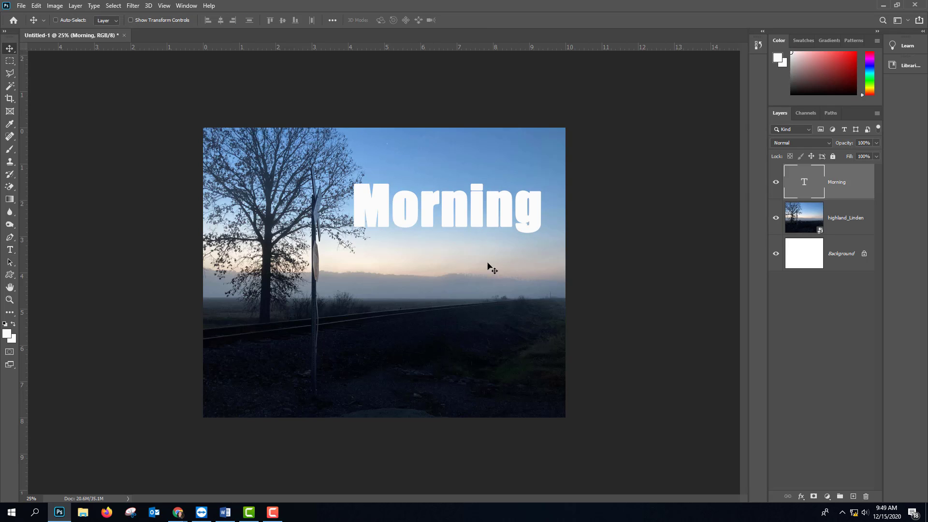
{"action": "left_click_drag", "start_coordinate": [463, 223], "coordinate": [468, 254]}
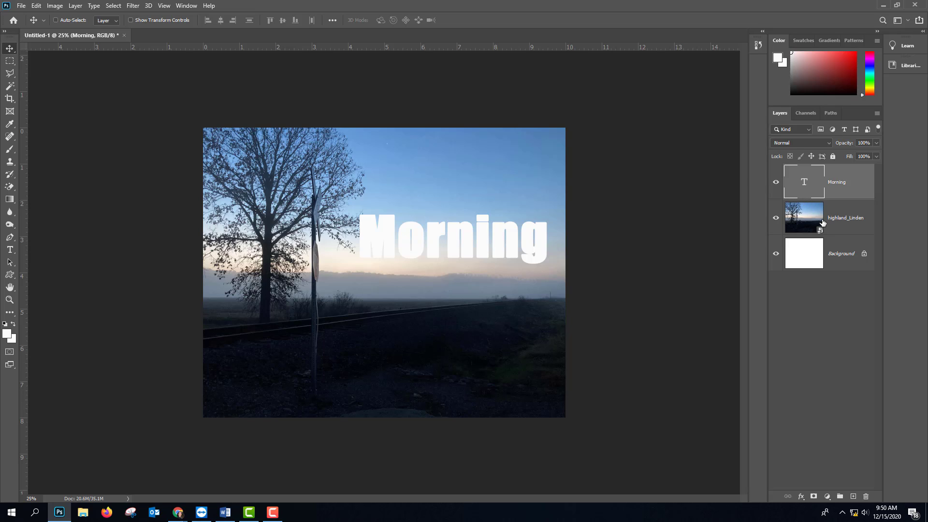
Step: Free-transform the "Morning" text, enlarging it proportionally to about 172% and moving it down over the horizon
{"action": "key", "text": "ctrl"}
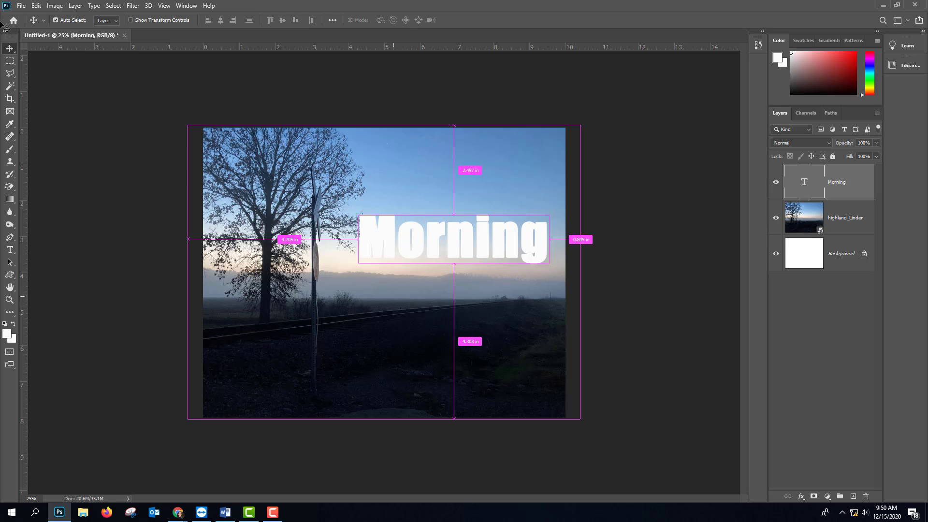
{"action": "left_click", "coordinate": [37, 8]}
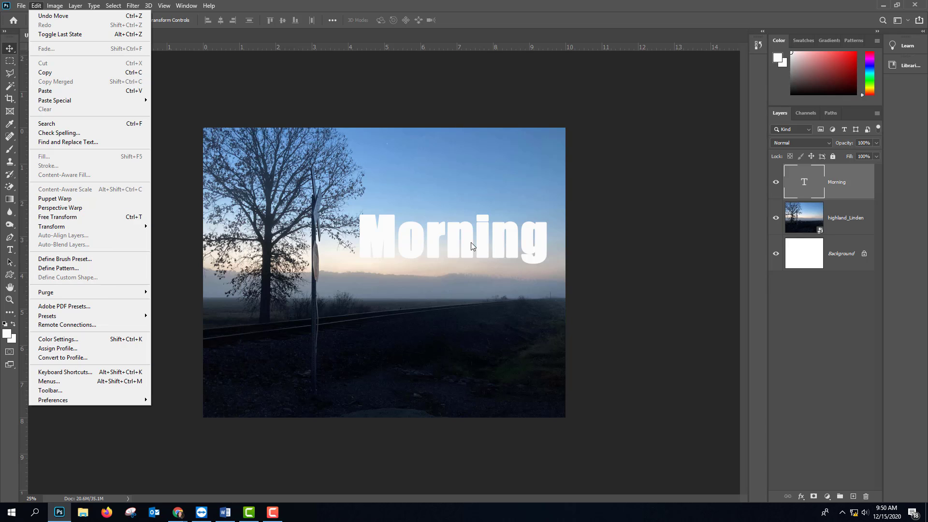
{"action": "left_click", "coordinate": [478, 202]}
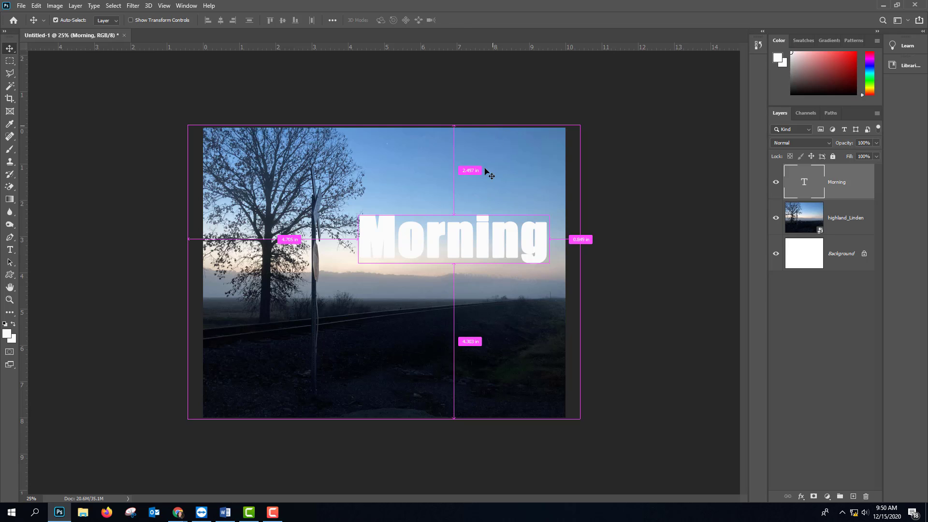
{"action": "key", "text": "ctrl+t"}
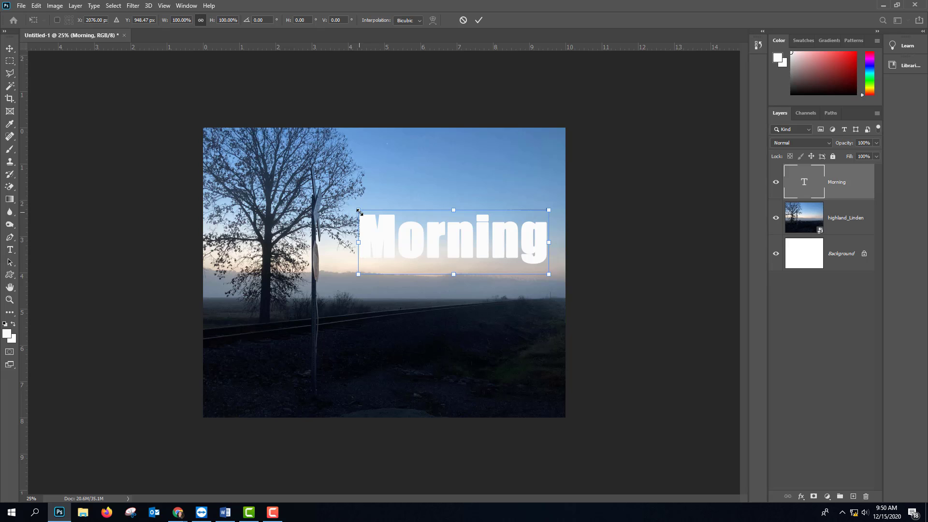
{"action": "left_click_drag", "start_coordinate": [359, 209], "coordinate": [208, 131]}
{"action": "left_click_drag", "start_coordinate": [429, 211], "coordinate": [432, 283]}
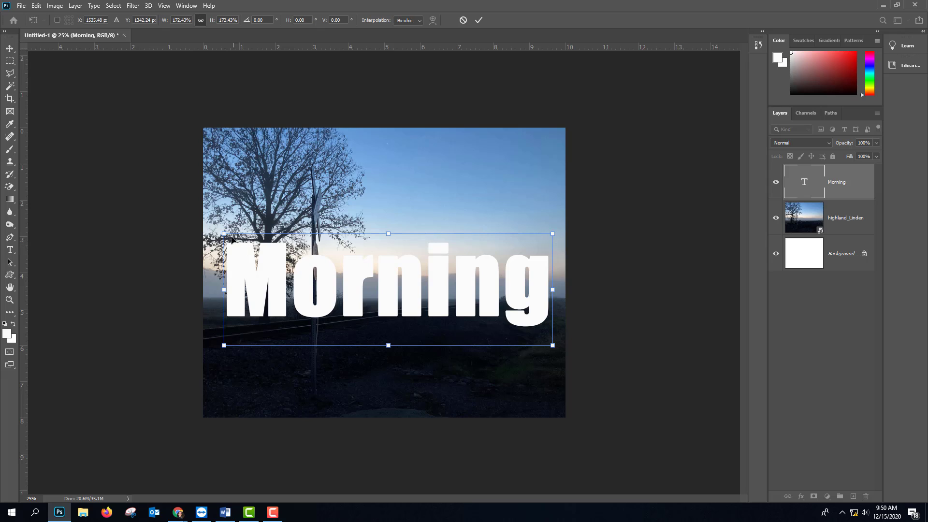
Step: Fine-tune the "Morning" text's scale to about 169%, commit the transform, and nudge the text slightly downward
{"action": "left_click_drag", "start_coordinate": [222, 233], "coordinate": [213, 229]}
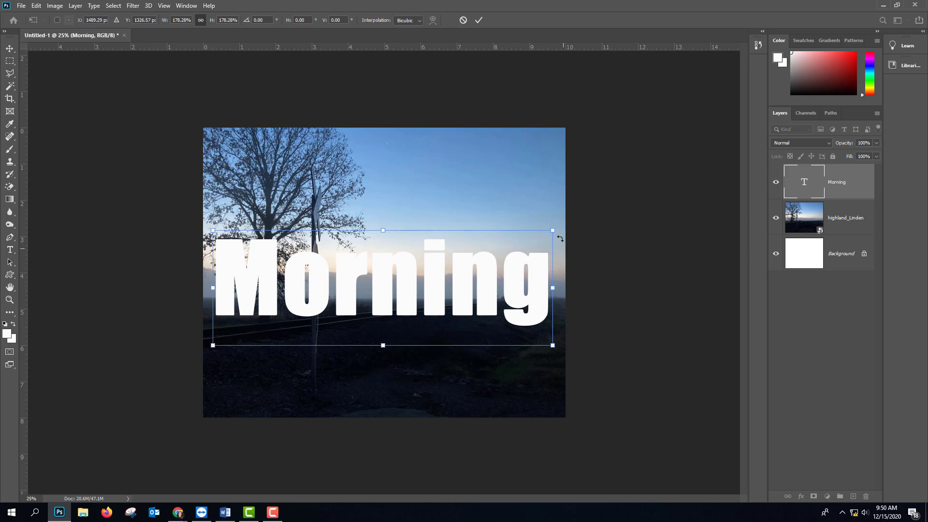
{"action": "left_click_drag", "start_coordinate": [552, 231], "coordinate": [557, 228]}
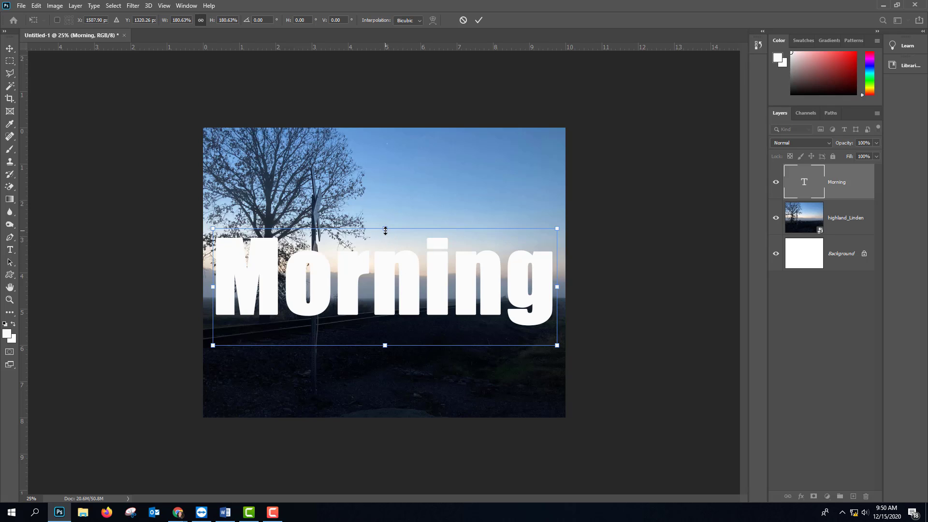
{"action": "left_click_drag", "start_coordinate": [385, 231], "coordinate": [386, 234]}
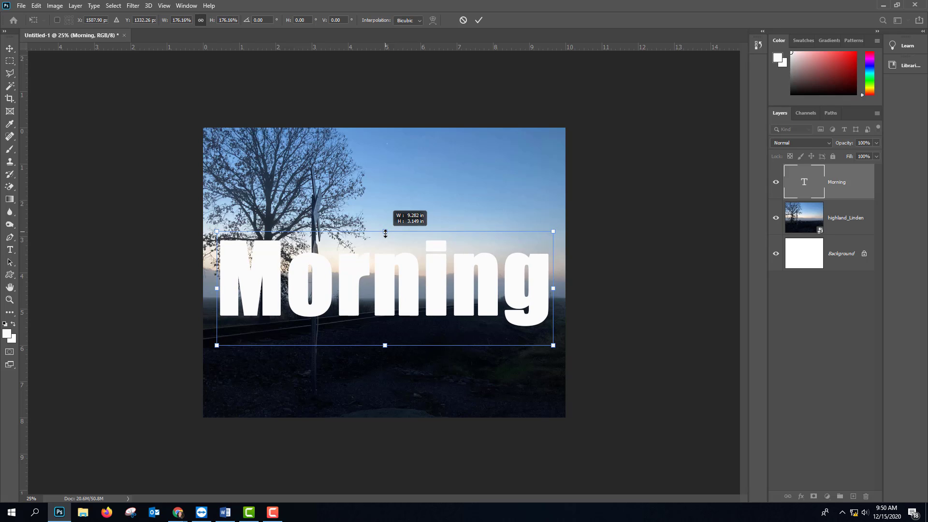
{"action": "left_click_drag", "start_coordinate": [385, 233], "coordinate": [385, 235]}
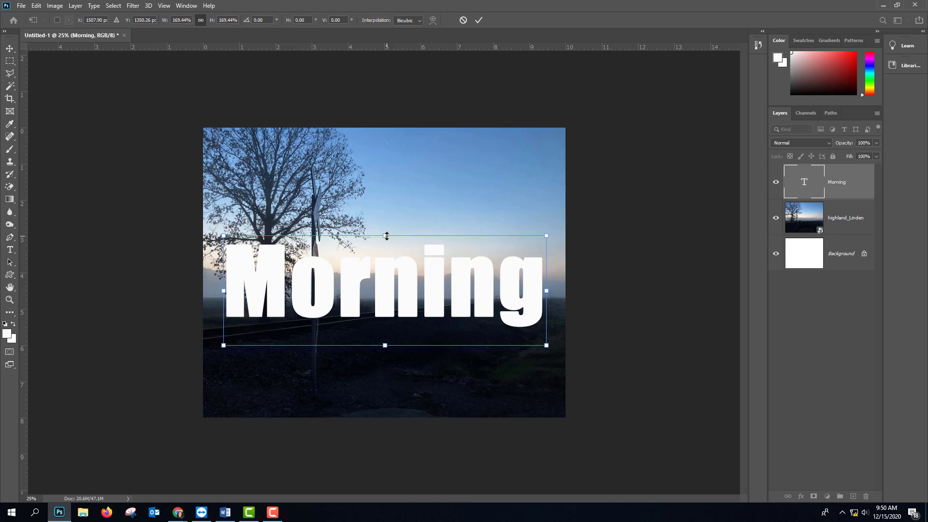
{"action": "mouse_move", "coordinate": [387, 235]}
{"action": "left_mouse_down"}
{"action": "mouse_move", "coordinate": [385, 181]}
{"action": "mouse_move", "coordinate": [385, 250]}
{"action": "mouse_move", "coordinate": [385, 217]}
{"action": "mouse_move", "coordinate": [385, 236]}
{"action": "left_mouse_up"}
{"action": "left_click", "coordinate": [479, 20]}
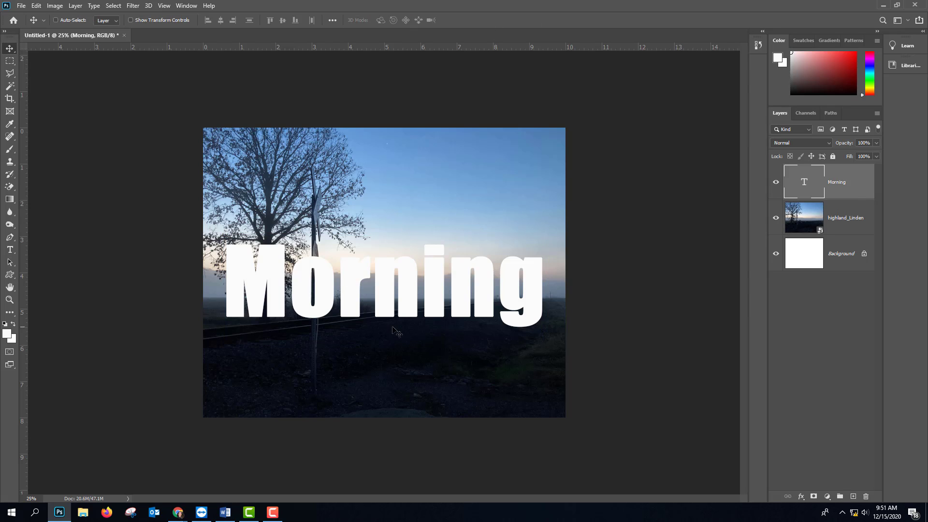
{"action": "left_click_drag", "start_coordinate": [406, 299], "coordinate": [407, 311]}
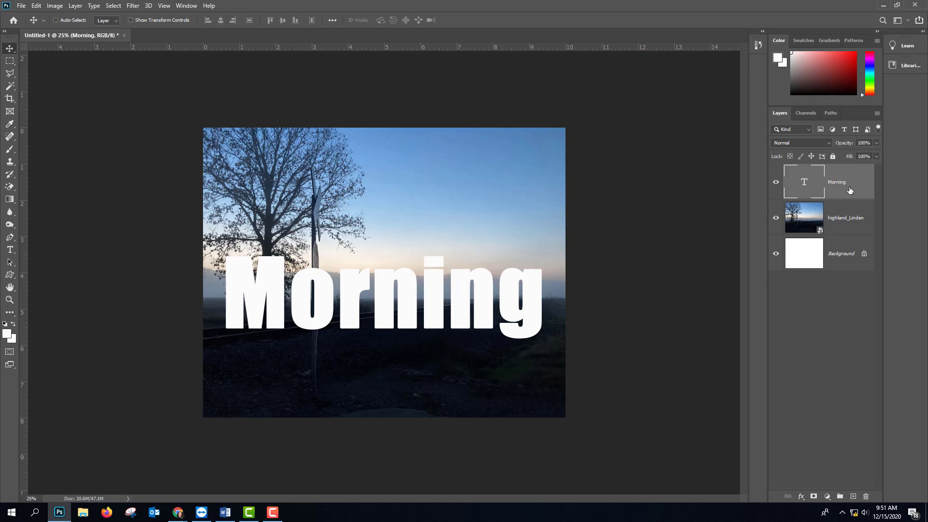
Step: Place the Morning text layer beneath the highland_Linden layer and clip the photo to the text with a clipping mask
{"action": "left_click_drag", "start_coordinate": [850, 190], "coordinate": [849, 243]}
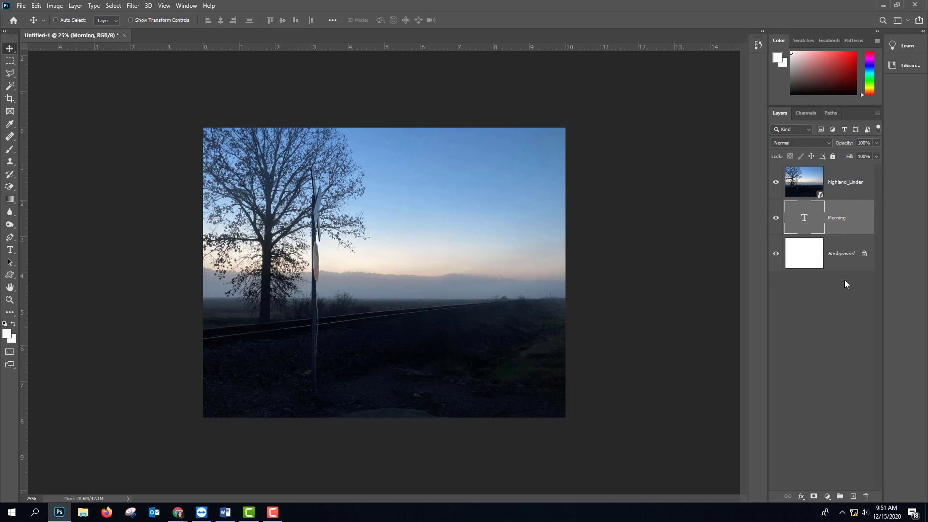
{"action": "right_click", "coordinate": [810, 183]}
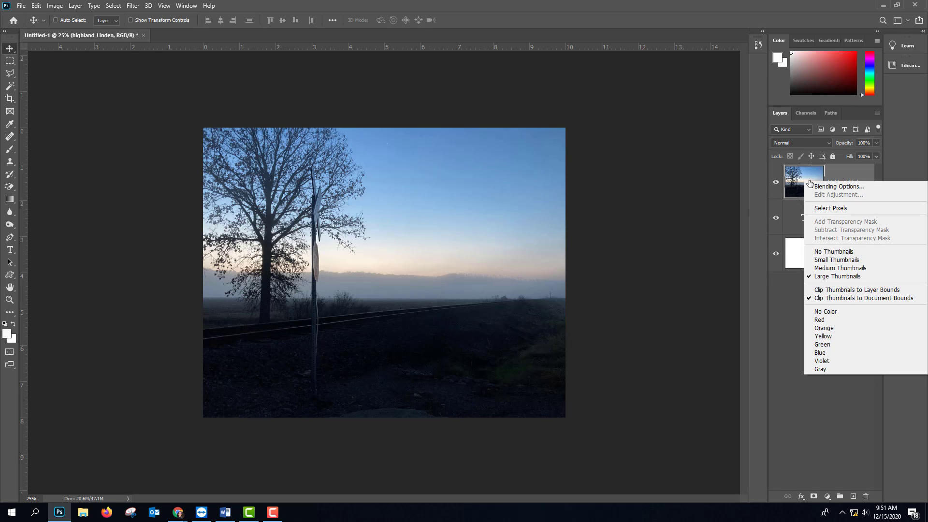
{"action": "right_click", "coordinate": [849, 170]}
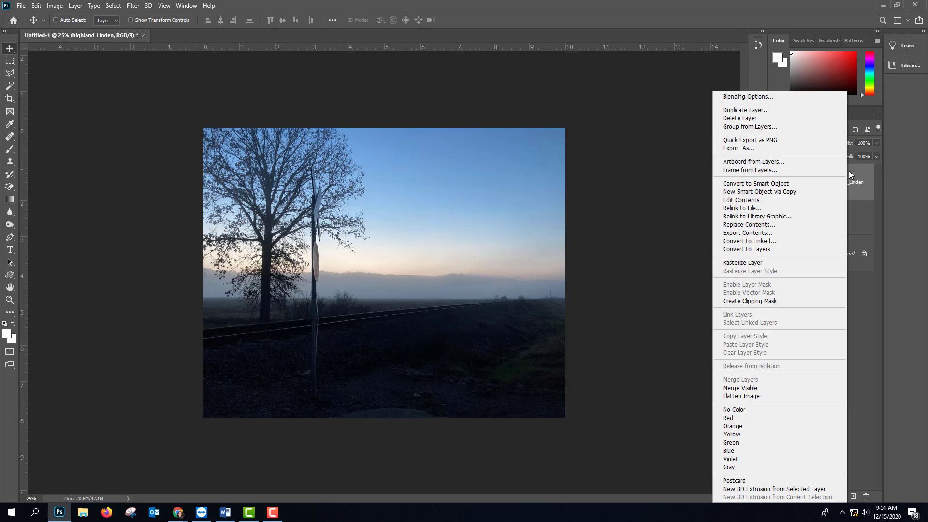
{"action": "left_click", "coordinate": [905, 170]}
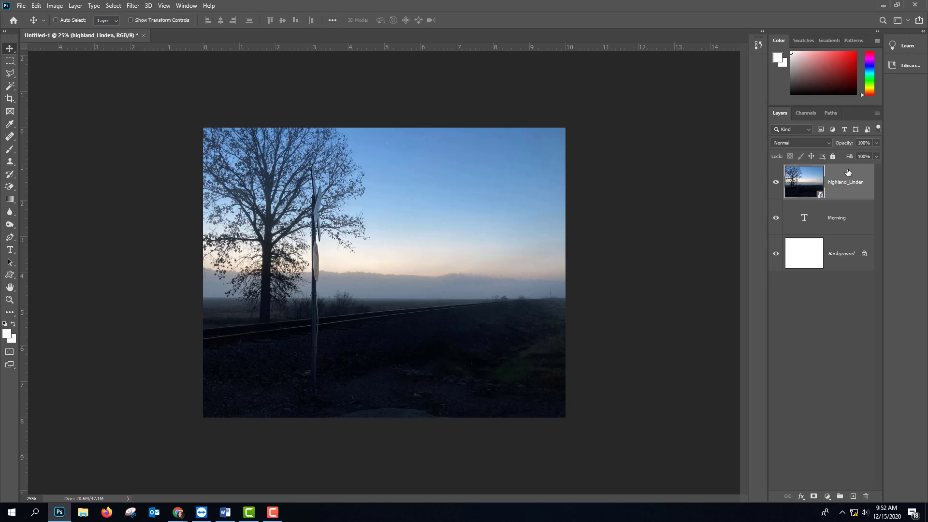
{"action": "right_click", "coordinate": [848, 173]}
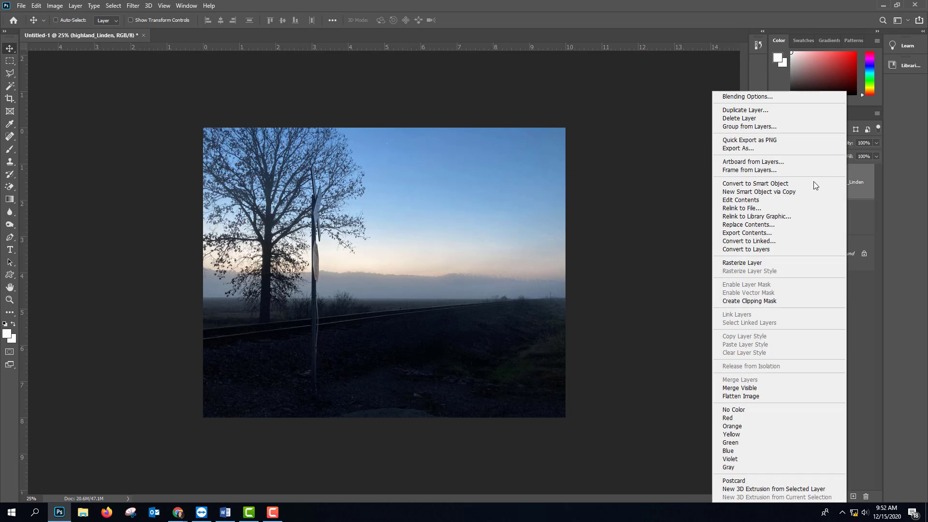
{"action": "left_click", "coordinate": [771, 302]}
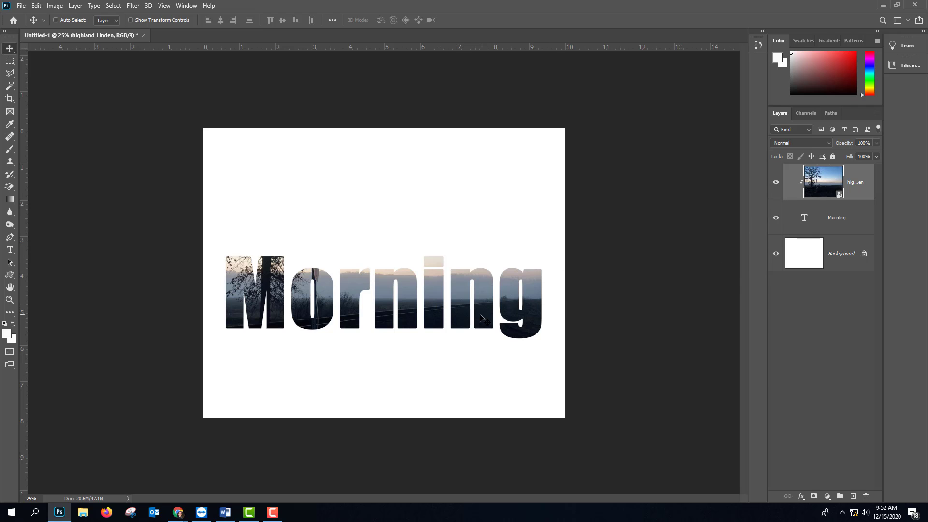
Step: Reposition the clipped photo inside the letters, and shift the Morning text layer slightly up and to the right
{"action": "mouse_move", "coordinate": [480, 311]}
{"action": "left_mouse_down"}
{"action": "mouse_move", "coordinate": [479, 331]}
{"action": "mouse_move", "coordinate": [483, 314]}
{"action": "left_mouse_up"}
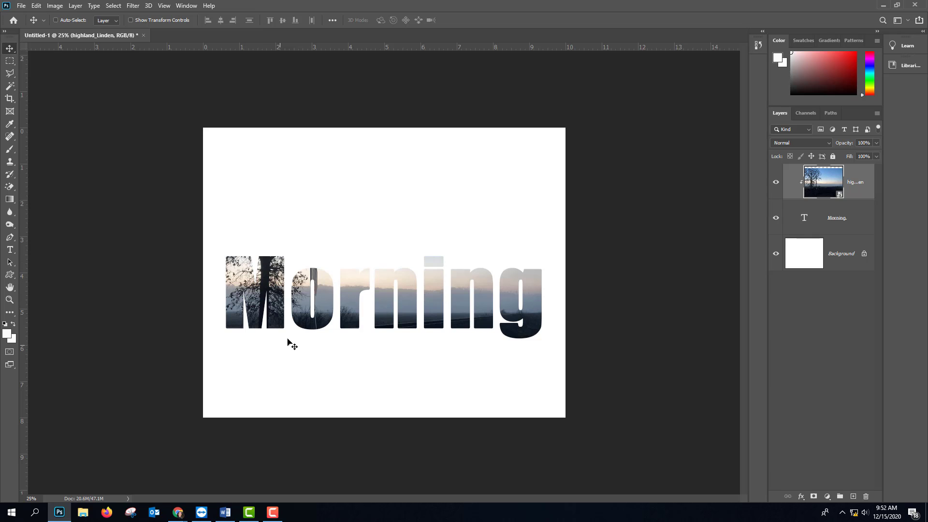
{"action": "mouse_move", "coordinate": [486, 291]}
{"action": "left_mouse_down"}
{"action": "mouse_move", "coordinate": [485, 303]}
{"action": "mouse_move", "coordinate": [488, 286]}
{"action": "left_mouse_up"}
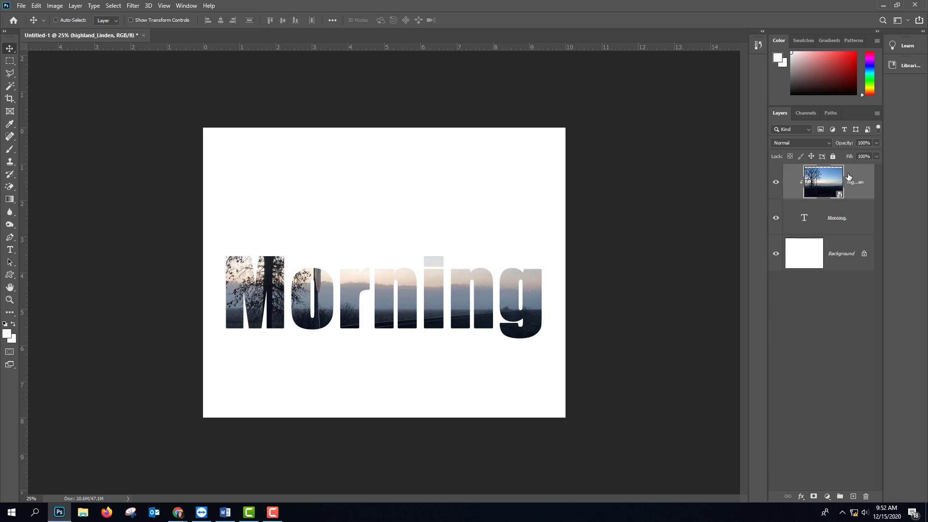
{"action": "left_click", "coordinate": [825, 218]}
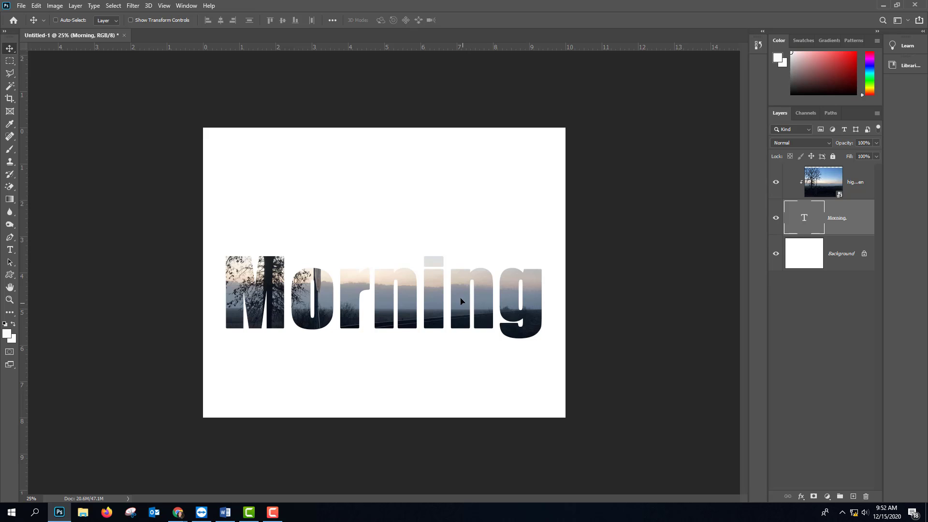
{"action": "mouse_move", "coordinate": [460, 301]}
{"action": "left_mouse_down"}
{"action": "mouse_move", "coordinate": [467, 249]}
{"action": "mouse_move", "coordinate": [472, 320]}
{"action": "mouse_move", "coordinate": [469, 297]}
{"action": "left_mouse_up"}
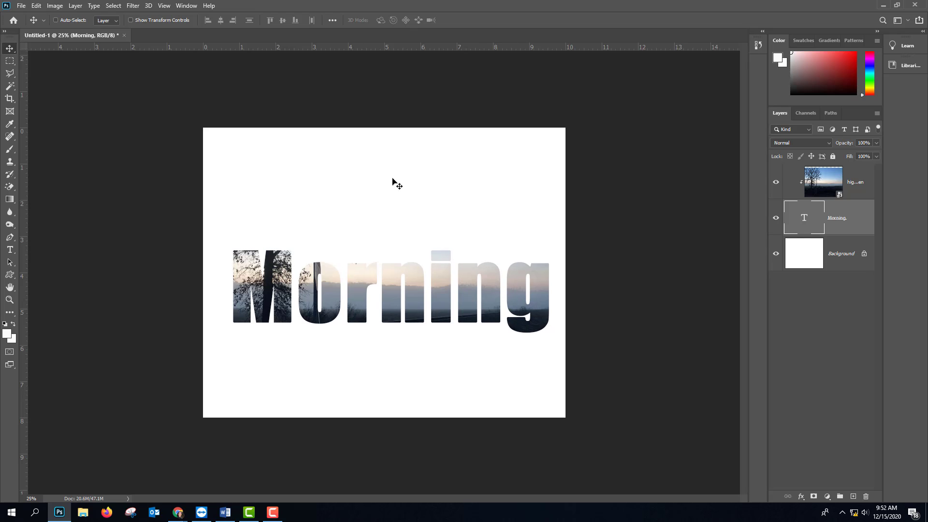
Step: Select the photo layer together with the Morning text layer and move both up on the page
{"action": "left_click", "coordinate": [826, 183]}
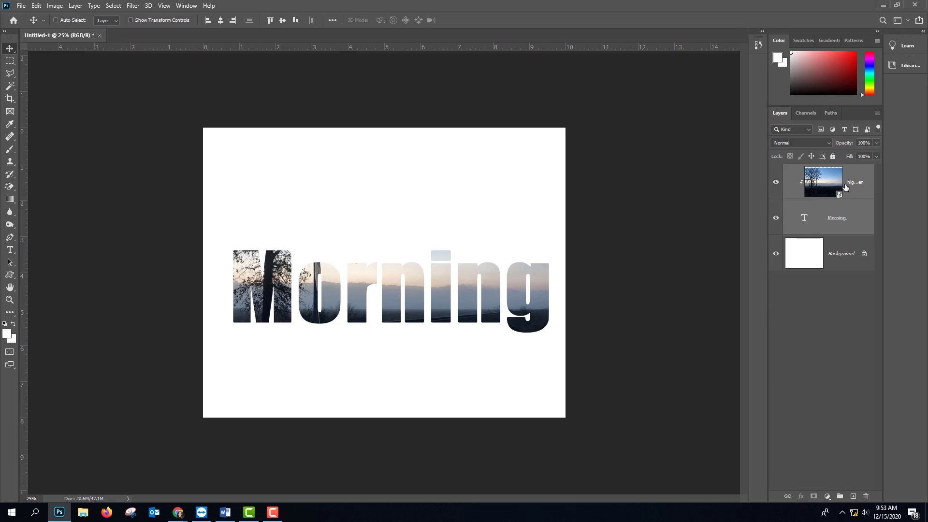
{"action": "left_click_drag", "start_coordinate": [462, 324], "coordinate": [457, 273]}
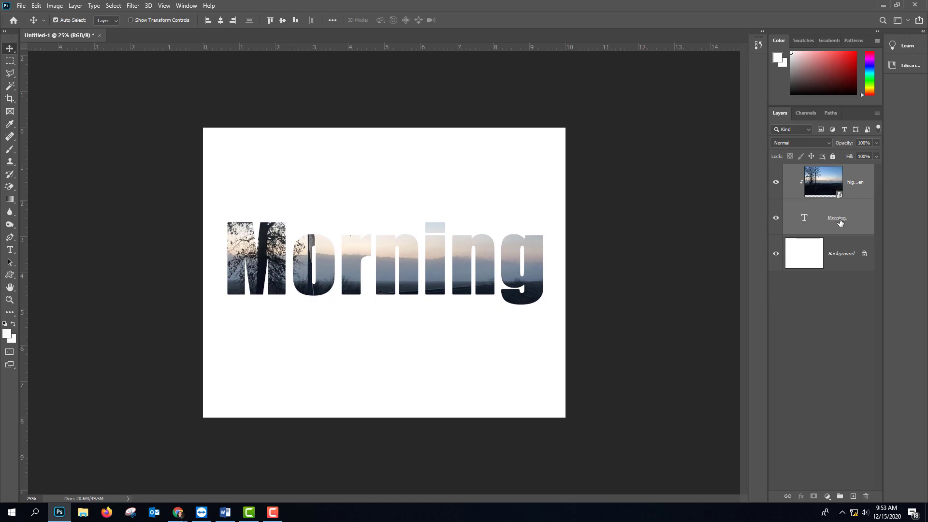
Step: Free-transform both layers together, shrinking them proportionally to 56% and moving them into the lower right part of the page
{"action": "key", "text": "ctrl+t"}
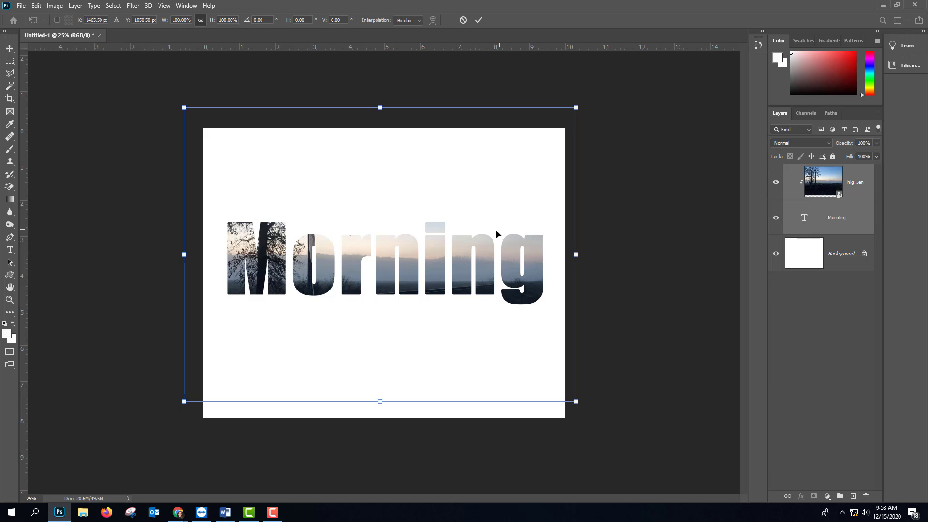
{"action": "left_click", "coordinate": [36, 5]}
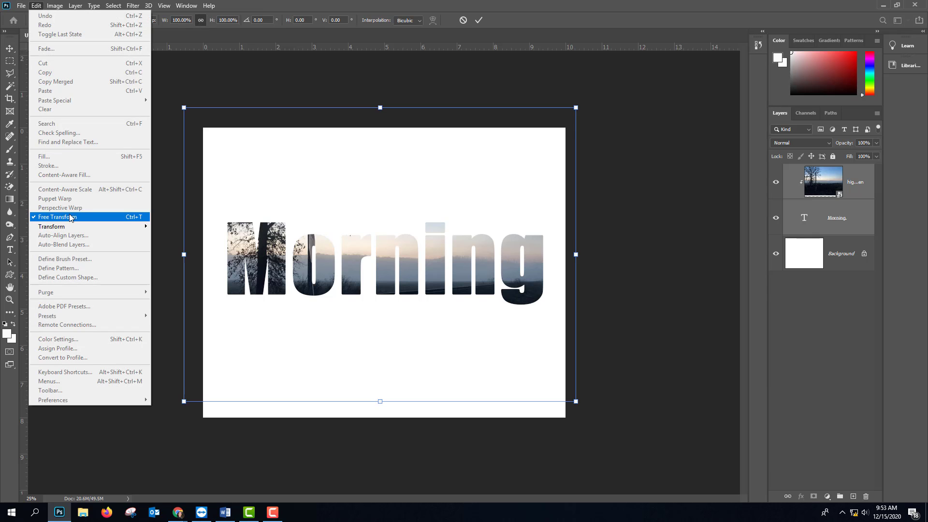
{"action": "left_click", "coordinate": [185, 110]}
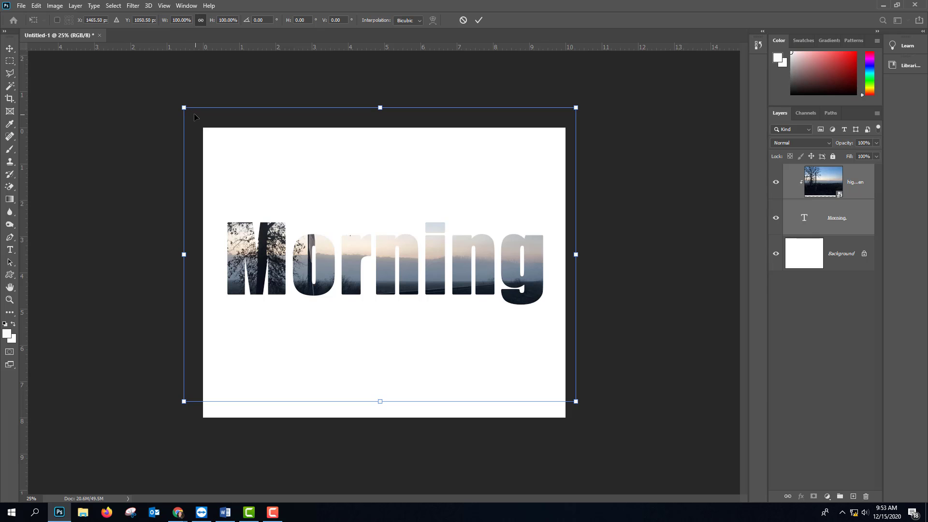
{"action": "left_click_drag", "start_coordinate": [184, 107], "coordinate": [343, 262]}
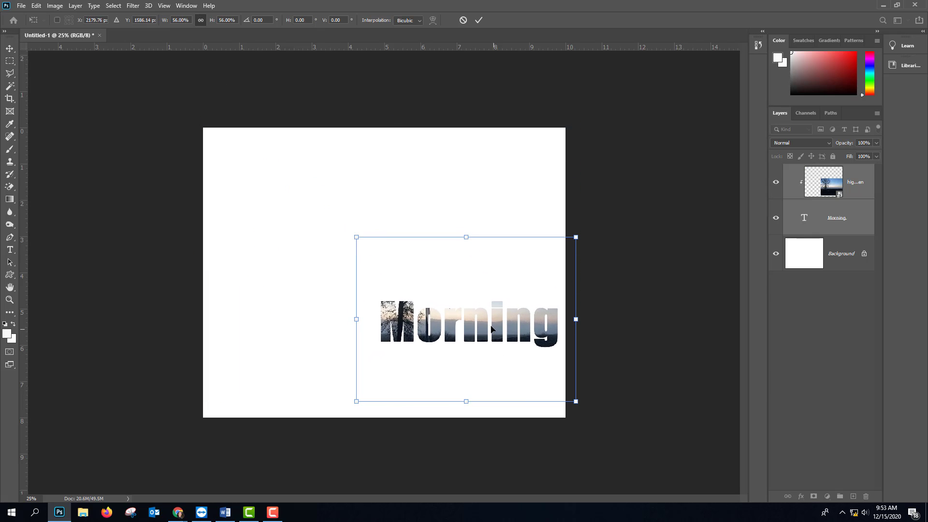
{"action": "left_click_drag", "start_coordinate": [491, 329], "coordinate": [479, 370]}
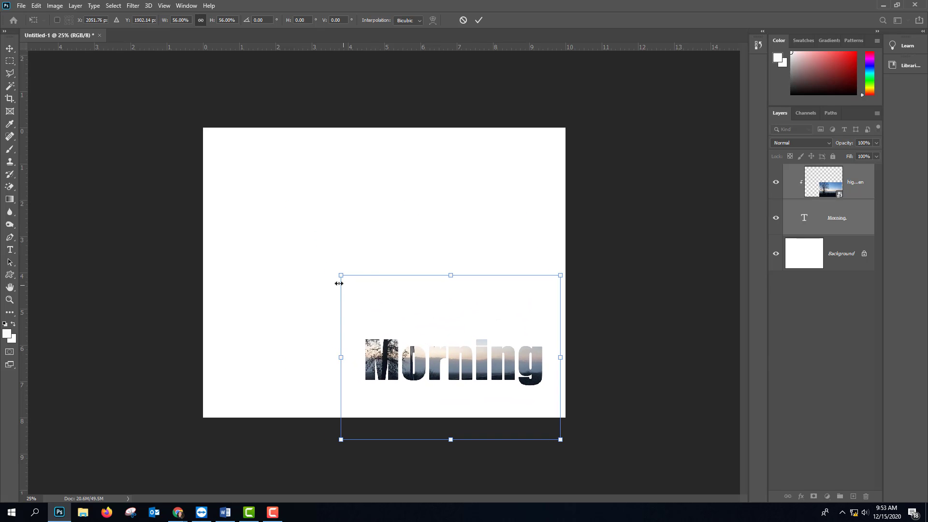
Step: Enlarge the clipped text and photo to about 96%, move them into the upper half of the page, and commit the transform
{"action": "left_click_drag", "start_coordinate": [341, 275], "coordinate": [181, 126]}
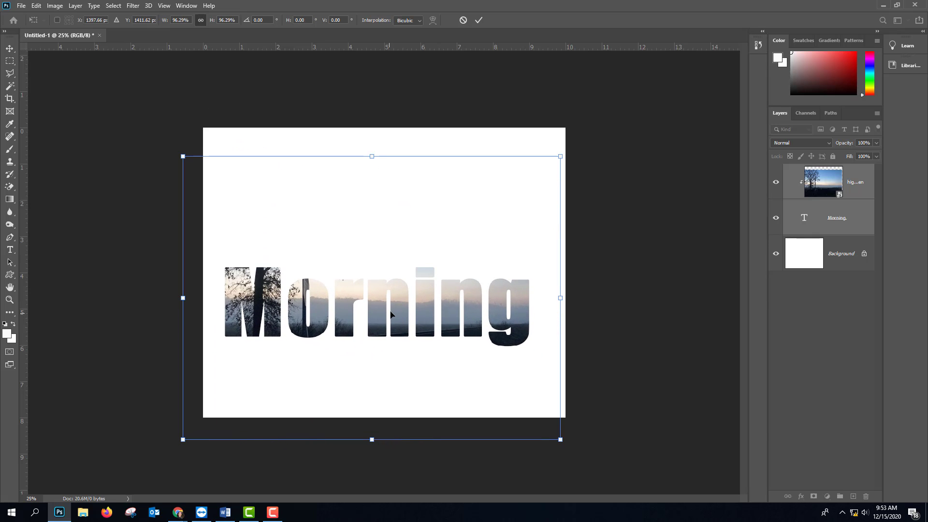
{"action": "left_click_drag", "start_coordinate": [391, 315], "coordinate": [399, 256]}
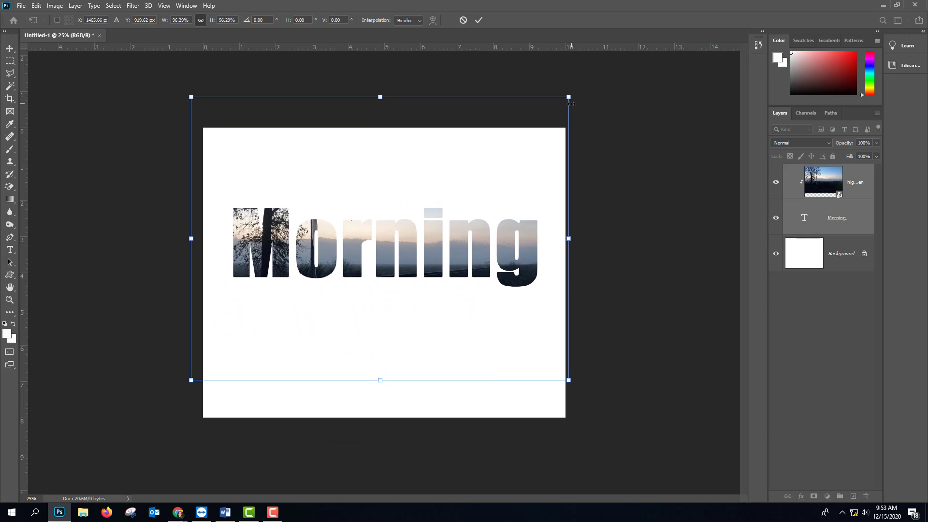
{"action": "key", "text": "ctrl+plus"}
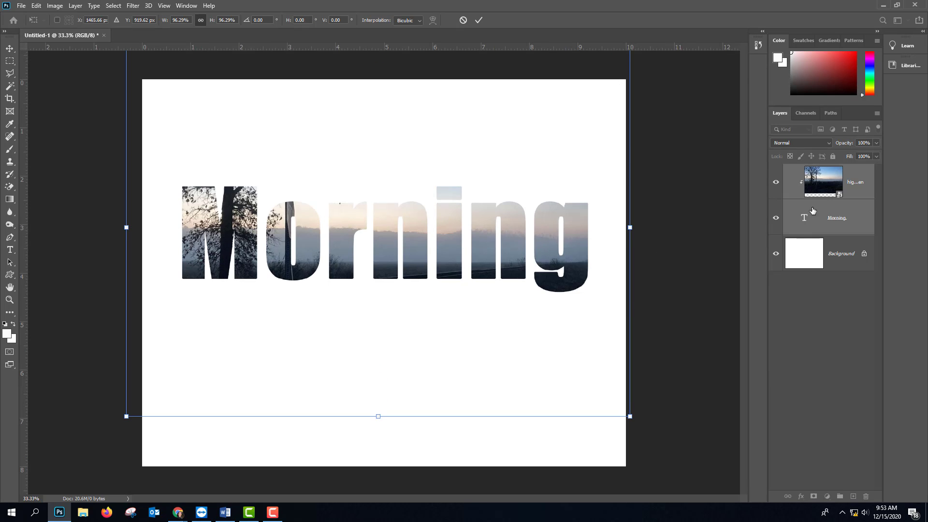
{"action": "left_click", "coordinate": [478, 20]}
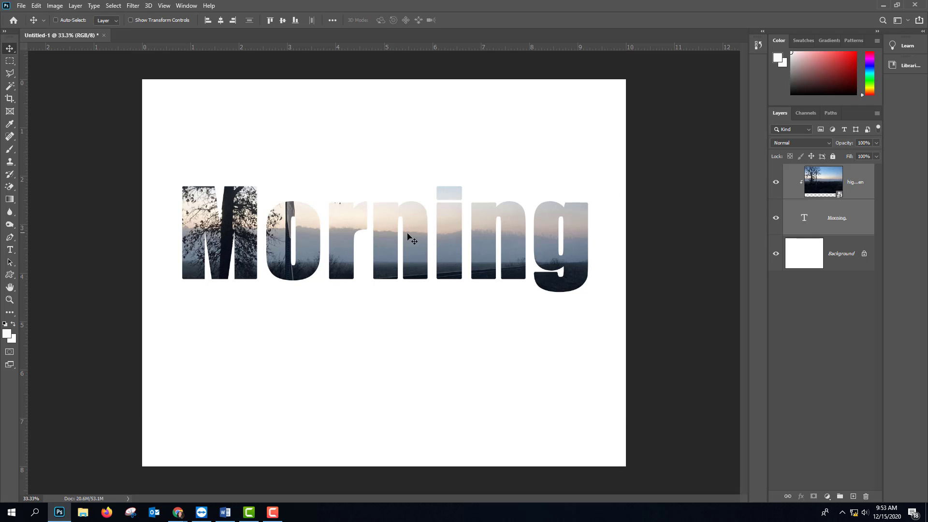
Step: Edit the Morning text layer on its own and replace the first "n" with "g"
{"action": "left_click", "coordinate": [860, 223]}
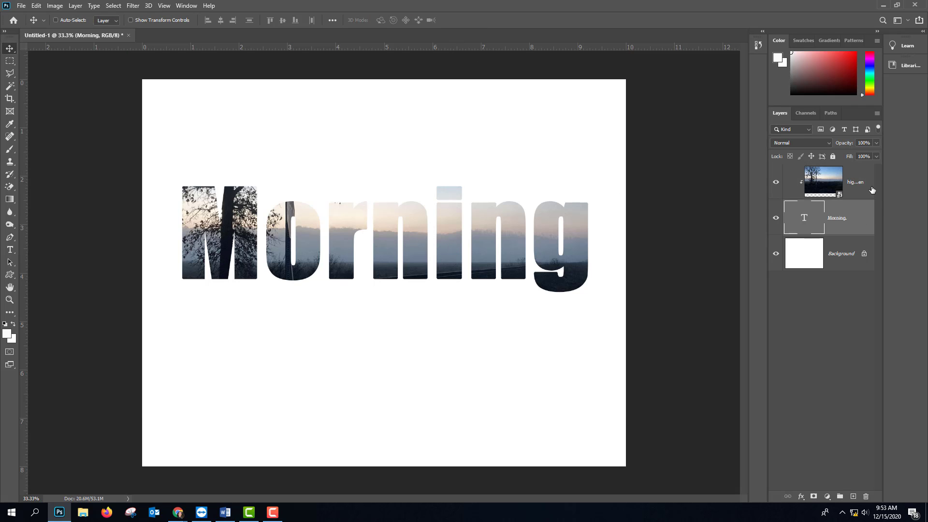
{"action": "double_click", "coordinate": [804, 221]}
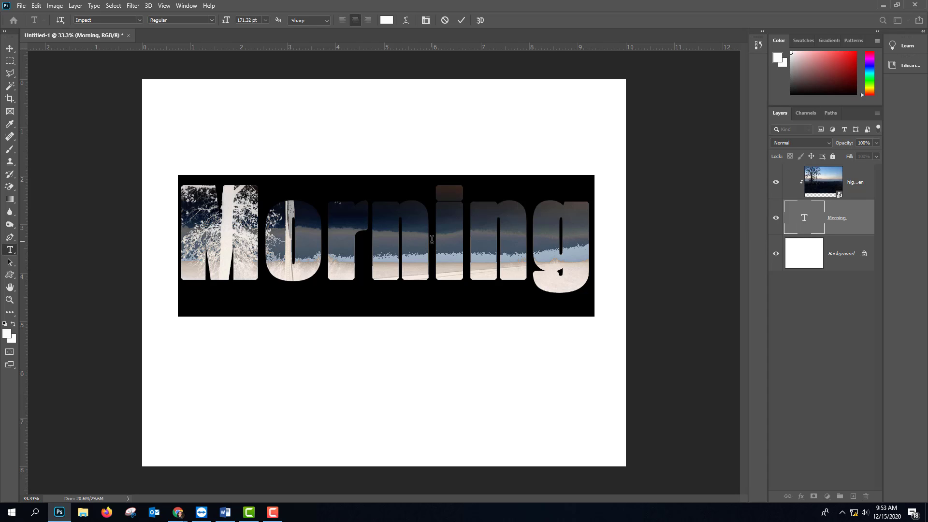
{"action": "left_click", "coordinate": [431, 239]}
{"action": "left_click_drag", "start_coordinate": [432, 239], "coordinate": [381, 238]}
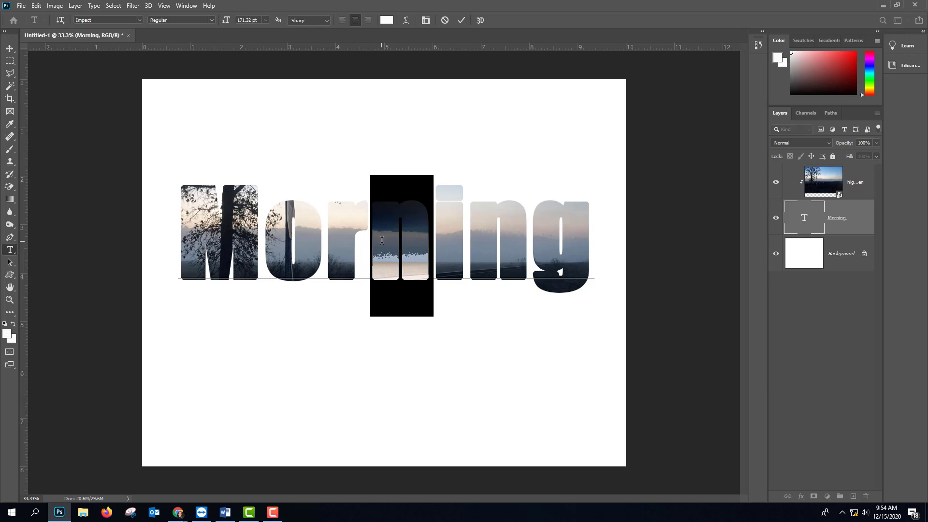
{"action": "type", "text": "g"}
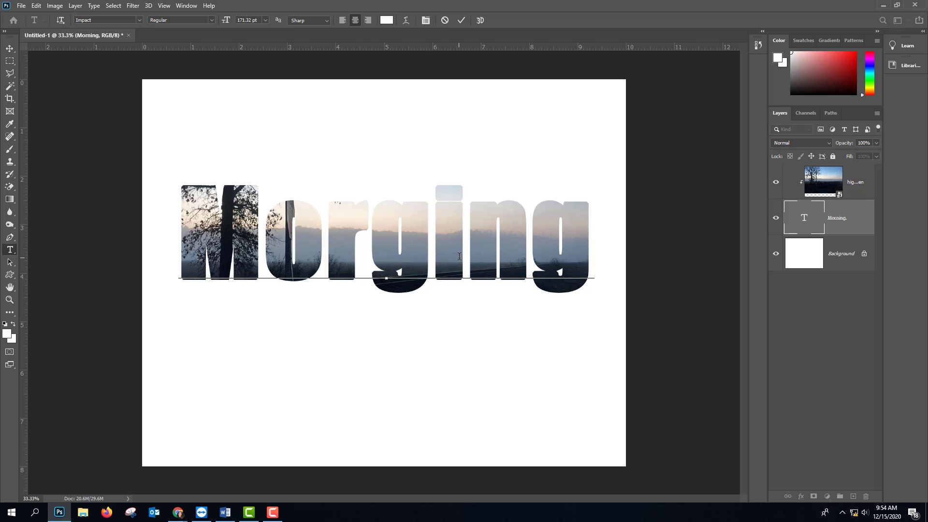
Step: Change the substituted "g" back to "n" so the text reads "Morning", and commit the text edit
{"action": "key", "text": "shift+Left"}
{"action": "type", "text": "n"}
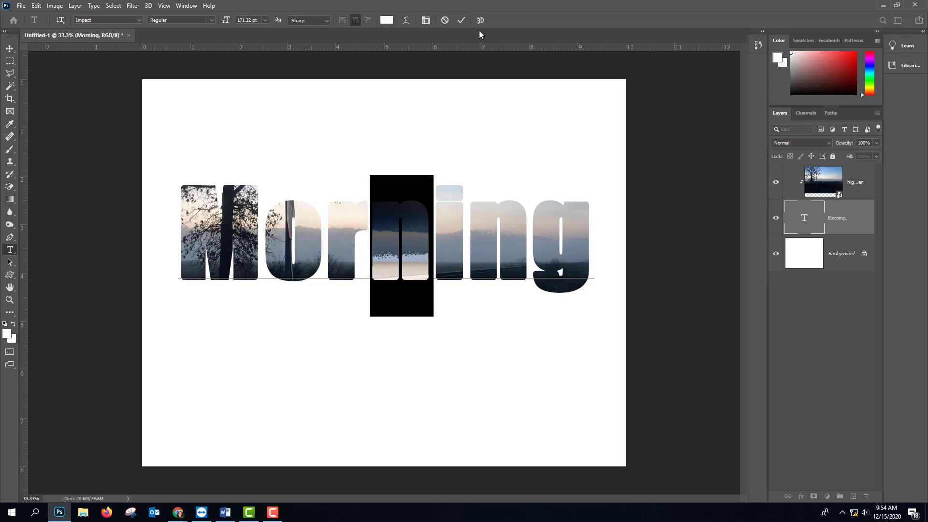
{"action": "left_click", "coordinate": [463, 20]}
{"action": "key", "text": "v"}
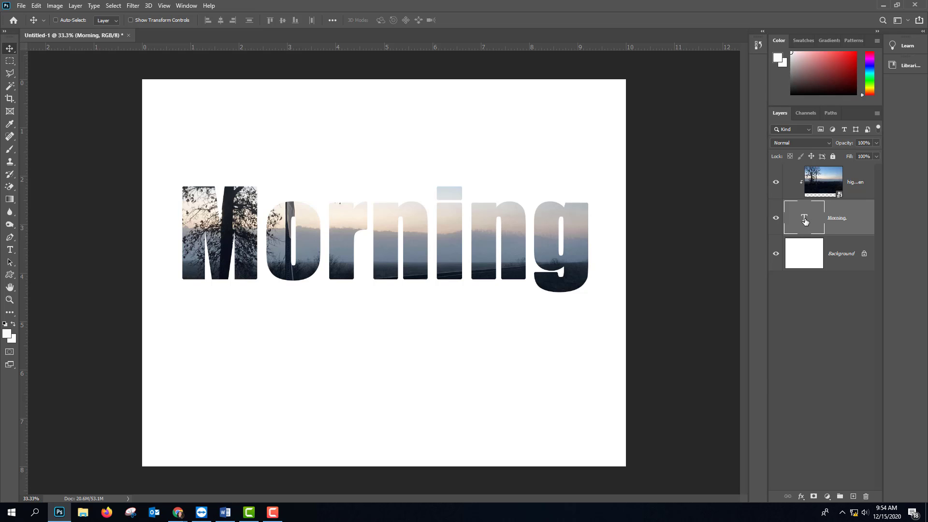
{"action": "double_click", "coordinate": [837, 221]}
{"action": "left_click", "coordinate": [858, 226]}
{"action": "key", "text": "space"}
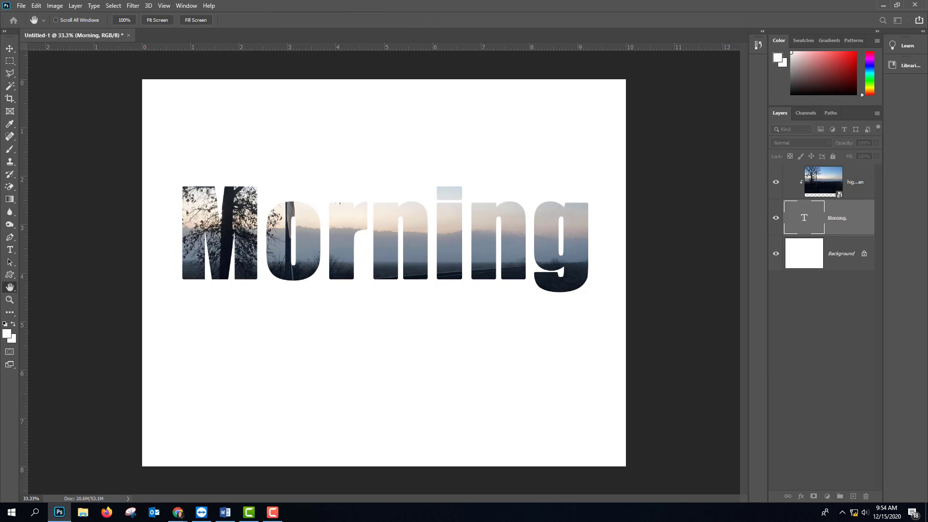
{"action": "double_click", "coordinate": [851, 220]}
{"action": "left_click_drag", "start_coordinate": [556, 232], "coordinate": [429, 247]}
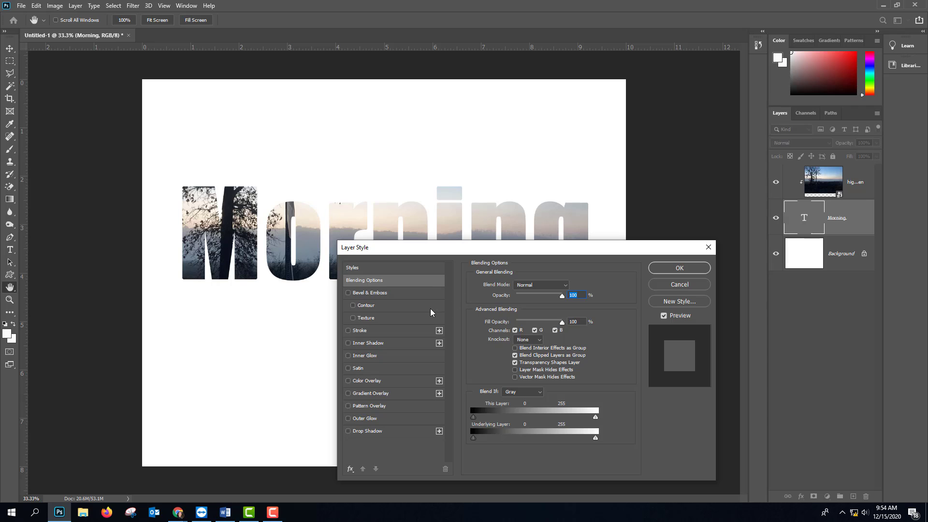
{"action": "left_click", "coordinate": [692, 287]}
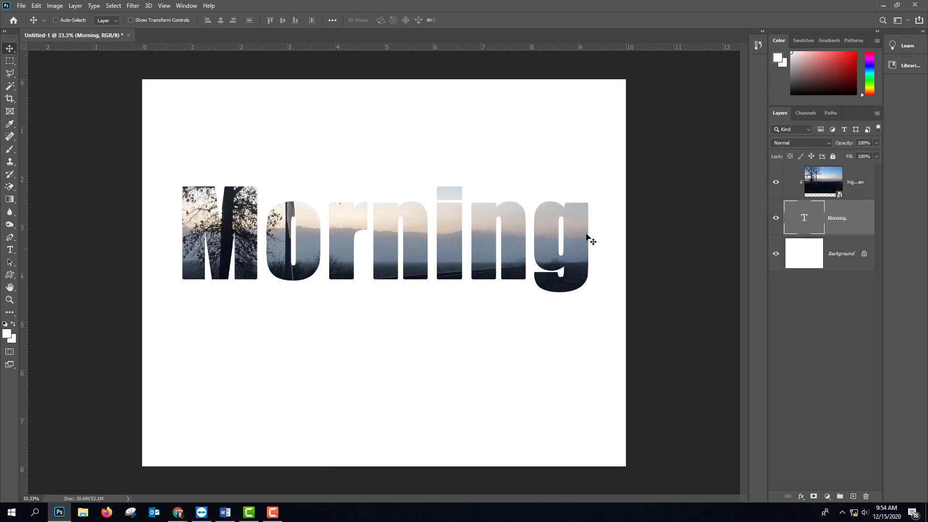
{"action": "left_click", "coordinate": [75, 6]}
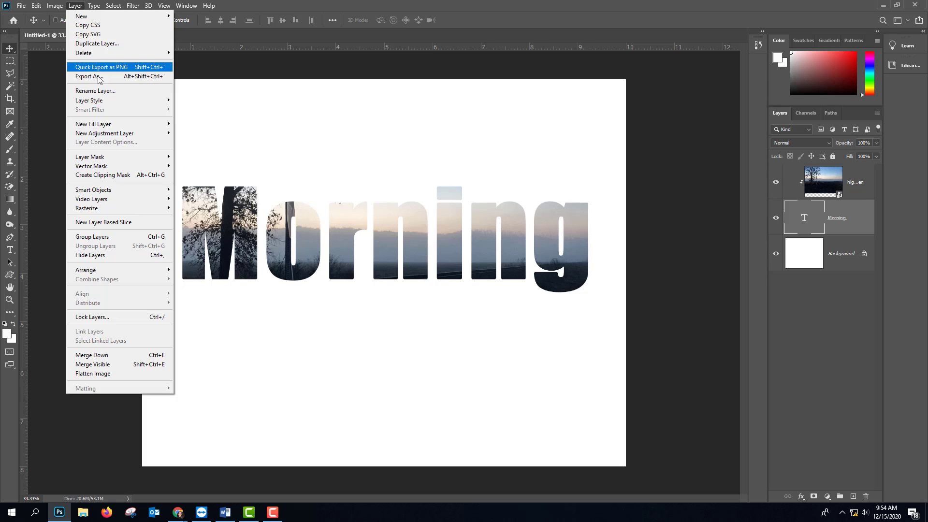
{"action": "mouse_move", "coordinate": [112, 100]}
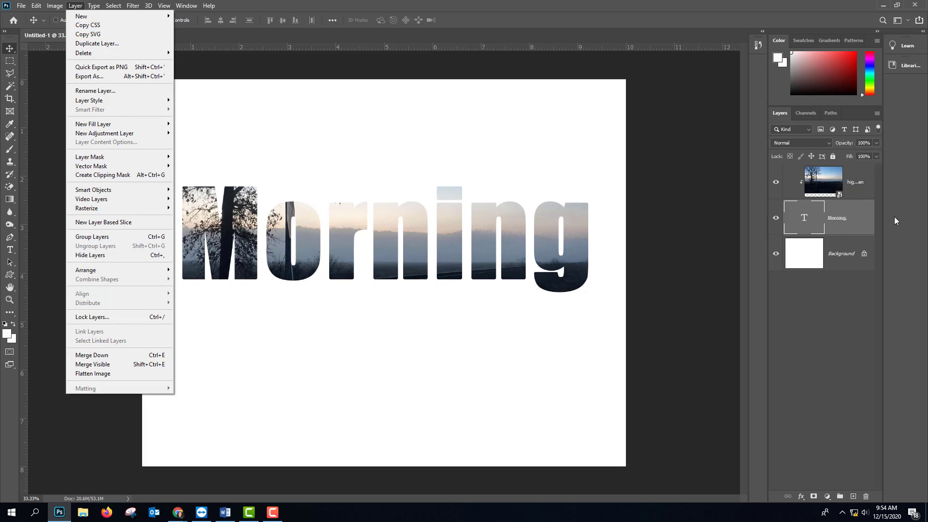
Step: Open the layer style settings for the Morning text layer, enable the Stroke effect and show its options
{"action": "left_click", "coordinate": [858, 211]}
{"action": "double_click", "coordinate": [859, 210]}
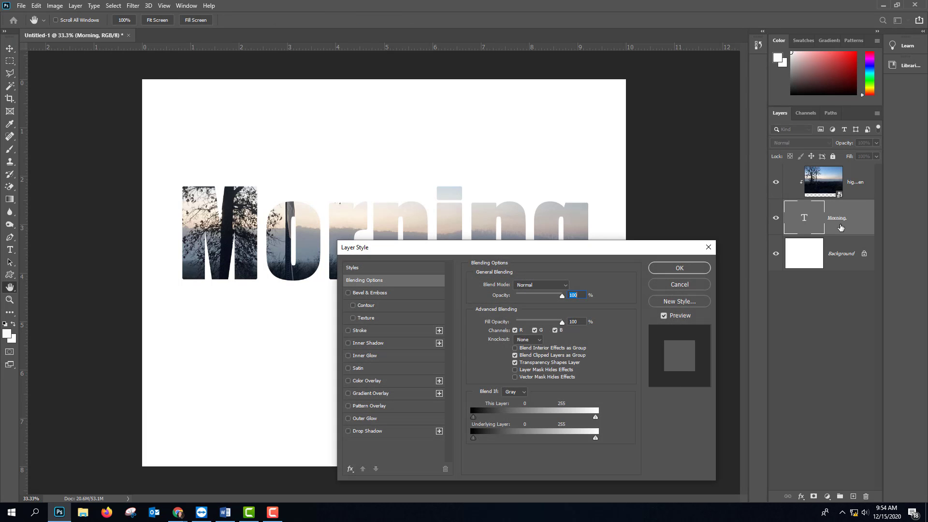
{"action": "left_click_drag", "start_coordinate": [618, 253], "coordinate": [757, 276]}
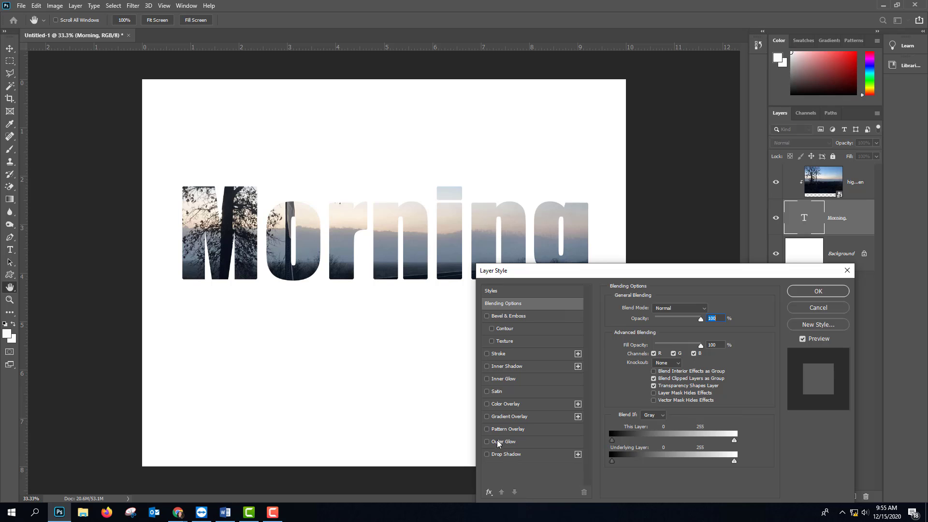
{"action": "left_click", "coordinate": [486, 354]}
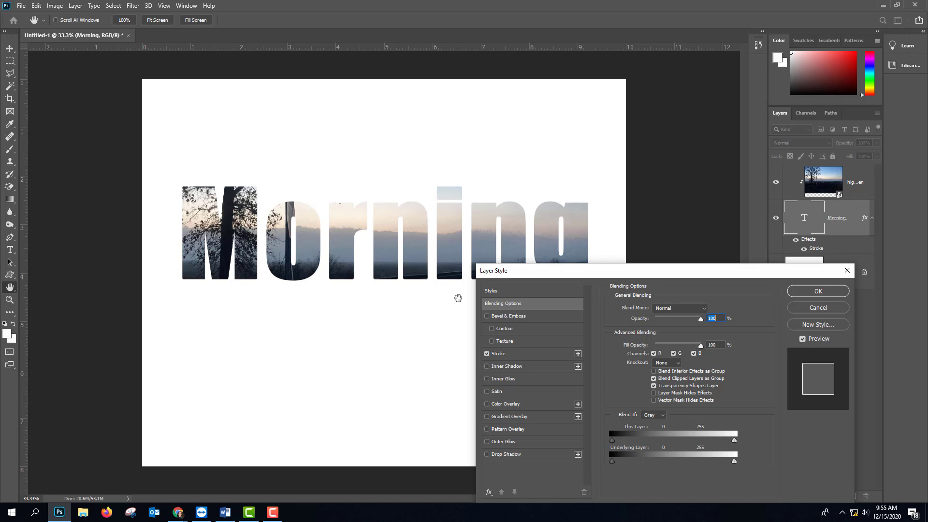
{"action": "left_click", "coordinate": [498, 354]}
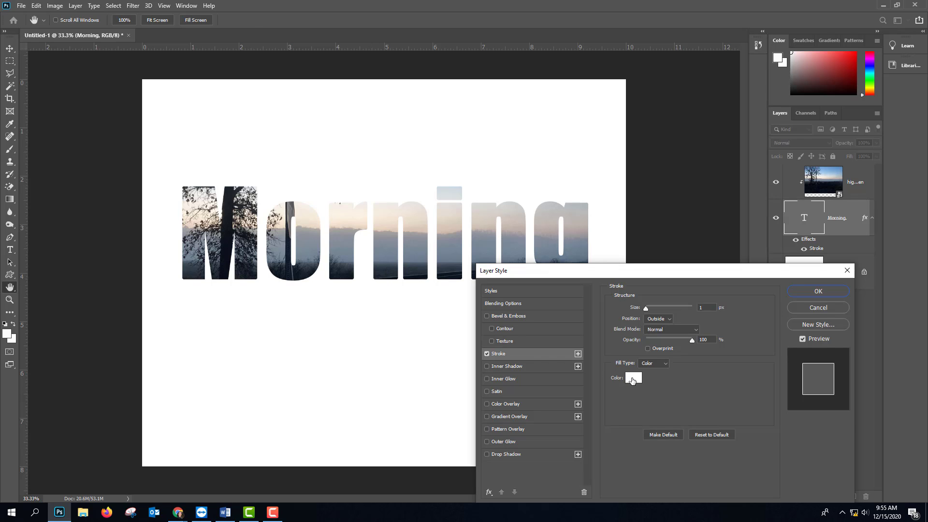
Step: Set the text's stroke color to near-black 080808 and increase the stroke size by a few pixels
{"action": "left_click", "coordinate": [632, 380]}
{"action": "left_click", "coordinate": [625, 382]}
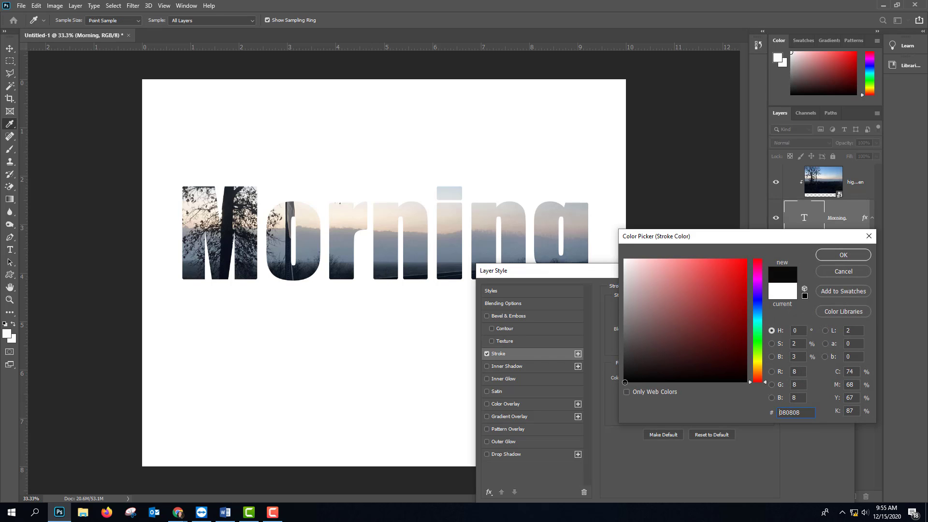
{"action": "left_click", "coordinate": [836, 255]}
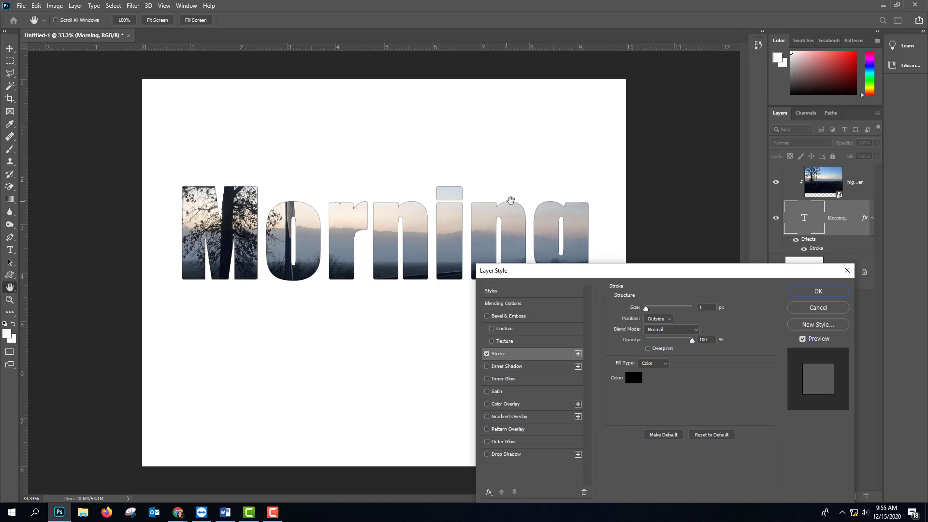
{"action": "left_click_drag", "start_coordinate": [646, 311], "coordinate": [651, 314]}
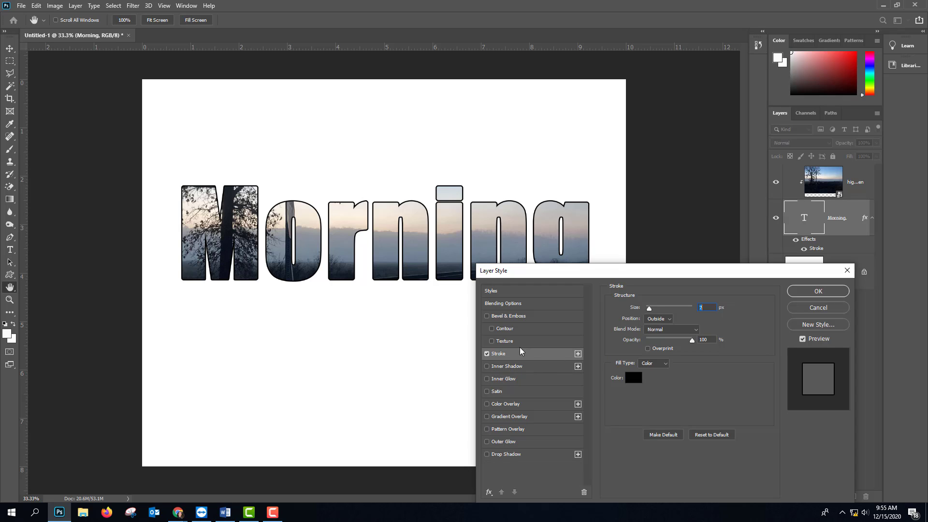
Step: Add a drop shadow to the Morning text with a 61° angle, 29 px distance and 27 px size, and apply the layer style
{"action": "left_click", "coordinate": [486, 455]}
{"action": "left_click", "coordinate": [507, 455]}
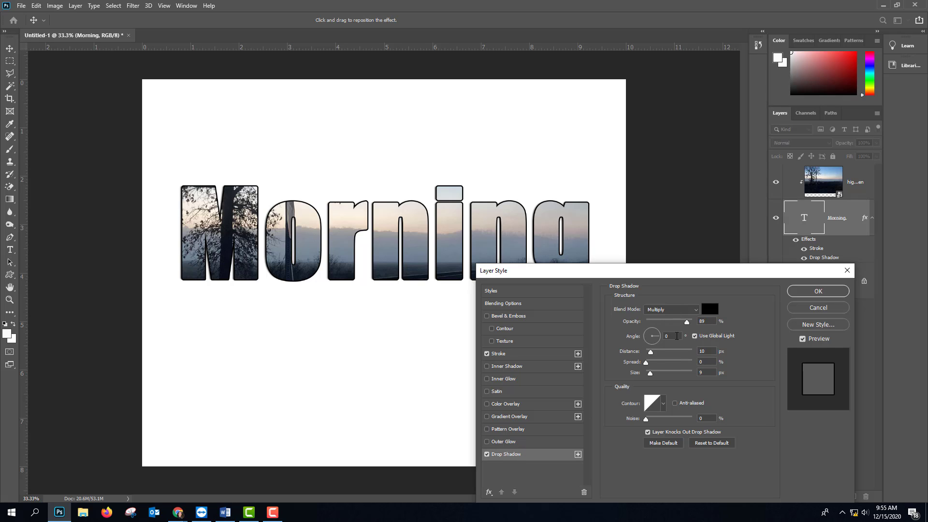
{"action": "mouse_move", "coordinate": [653, 353]}
{"action": "left_mouse_down"}
{"action": "mouse_move", "coordinate": [667, 355]}
{"action": "mouse_move", "coordinate": [655, 355]}
{"action": "left_mouse_up"}
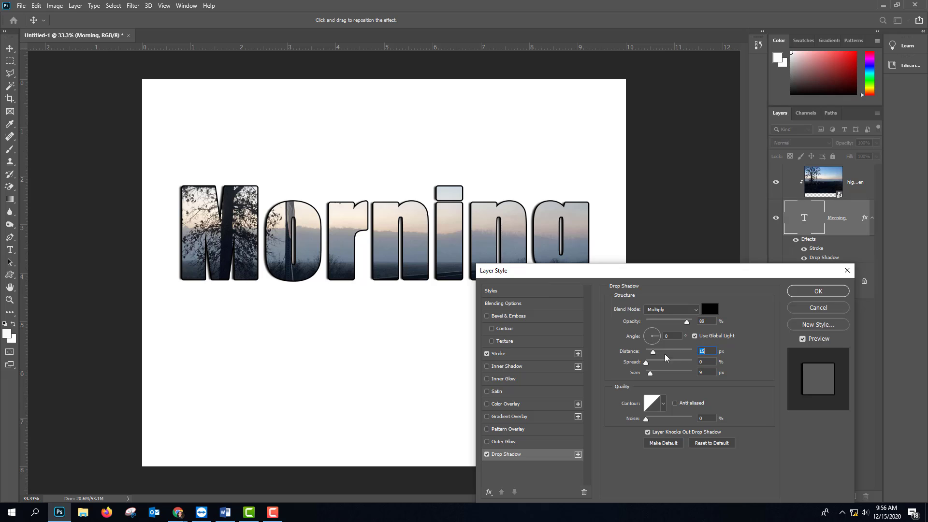
{"action": "left_click_drag", "start_coordinate": [656, 337], "coordinate": [656, 332]}
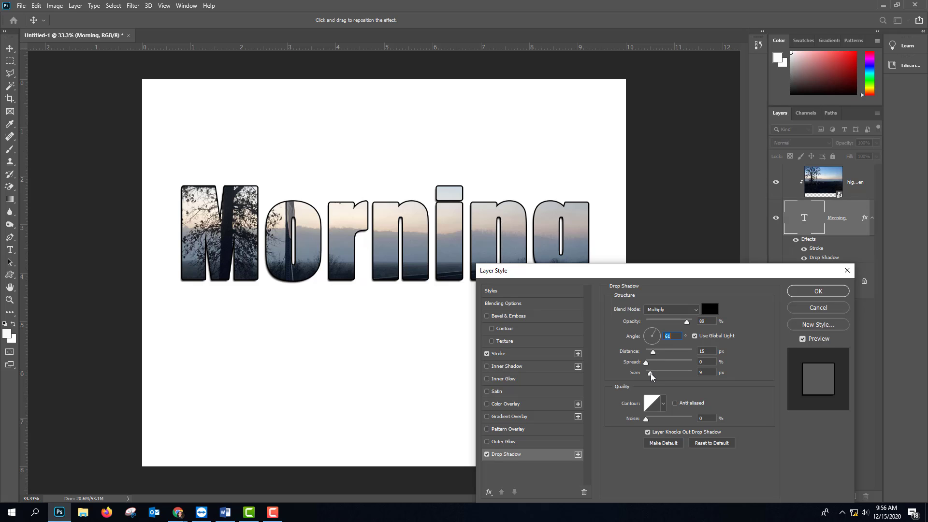
{"action": "mouse_move", "coordinate": [651, 374]}
{"action": "left_mouse_down"}
{"action": "mouse_move", "coordinate": [657, 352]}
{"action": "mouse_move", "coordinate": [675, 353]}
{"action": "mouse_move", "coordinate": [656, 374]}
{"action": "mouse_move", "coordinate": [665, 376]}
{"action": "mouse_move", "coordinate": [655, 375]}
{"action": "mouse_move", "coordinate": [670, 358]}
{"action": "mouse_move", "coordinate": [661, 360]}
{"action": "left_mouse_up"}
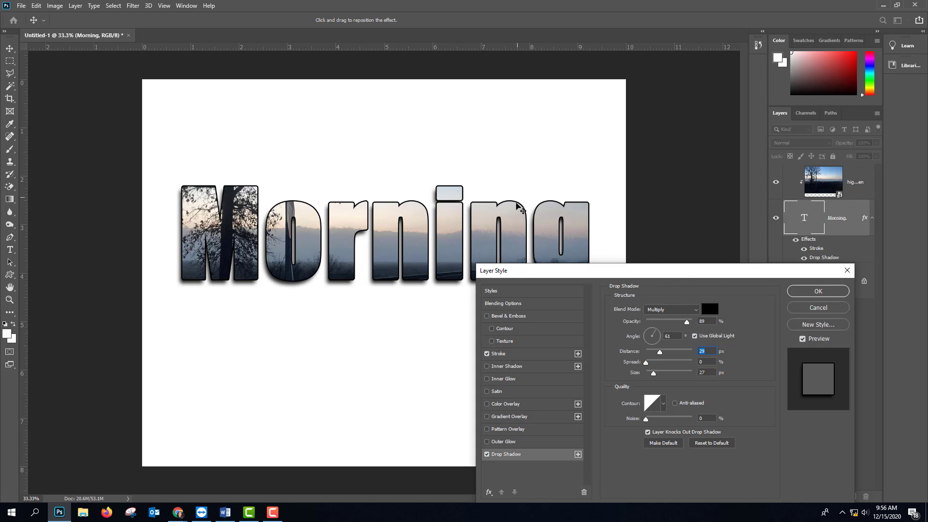
{"action": "left_click", "coordinate": [817, 292]}
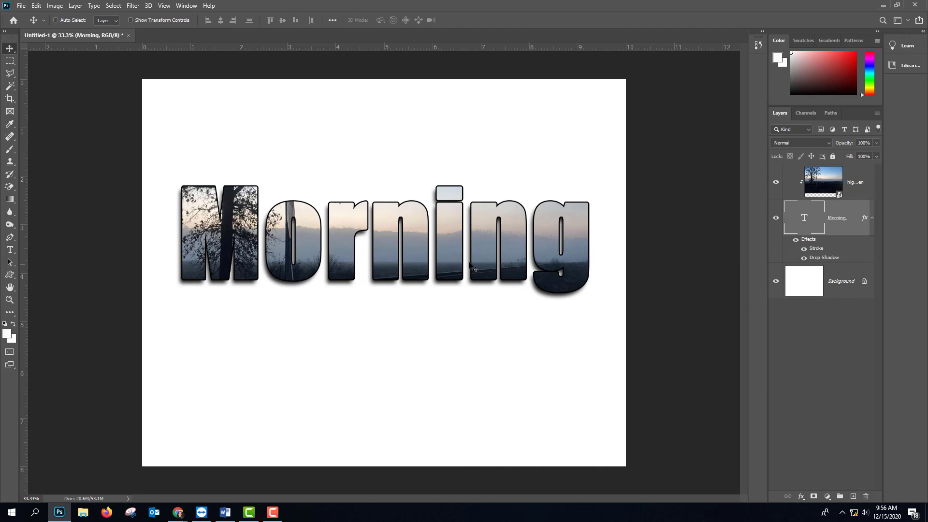
Step: Select the photo layer along with the Morning text layer and shift both slightly to the right
{"action": "mouse_move", "coordinate": [476, 256]}
{"action": "left_mouse_down"}
{"action": "mouse_move", "coordinate": [477, 331]}
{"action": "mouse_move", "coordinate": [477, 252]}
{"action": "mouse_move", "coordinate": [478, 267]}
{"action": "mouse_move", "coordinate": [477, 255]}
{"action": "mouse_move", "coordinate": [460, 260]}
{"action": "mouse_move", "coordinate": [479, 237]}
{"action": "mouse_move", "coordinate": [474, 260]}
{"action": "mouse_move", "coordinate": [480, 237]}
{"action": "mouse_move", "coordinate": [485, 255]}
{"action": "left_mouse_up"}
{"action": "left_click", "coordinate": [862, 176], "text": "shift"}
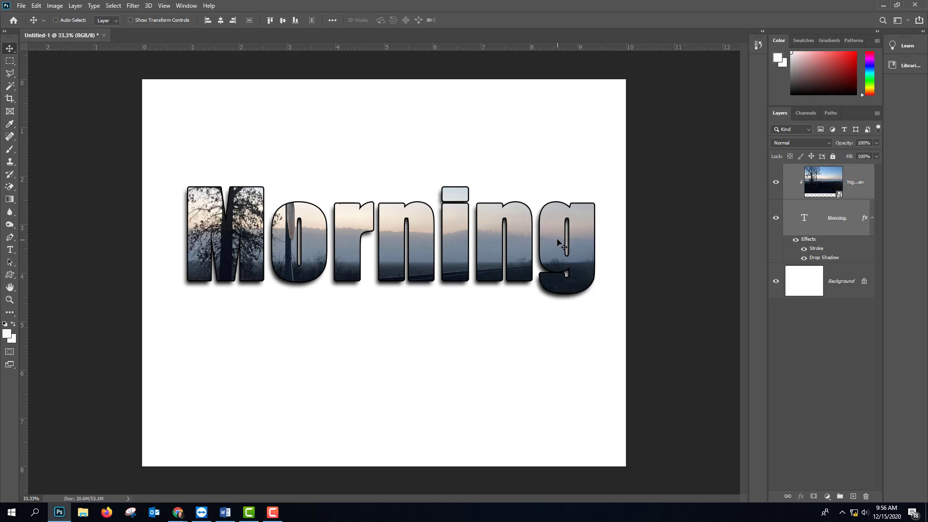
Step: Move the clipped photo and Morning text down together, scale them to about 63% width, and position them in the canvas's lower-right area
{"action": "left_click_drag", "start_coordinate": [558, 241], "coordinate": [557, 355]}
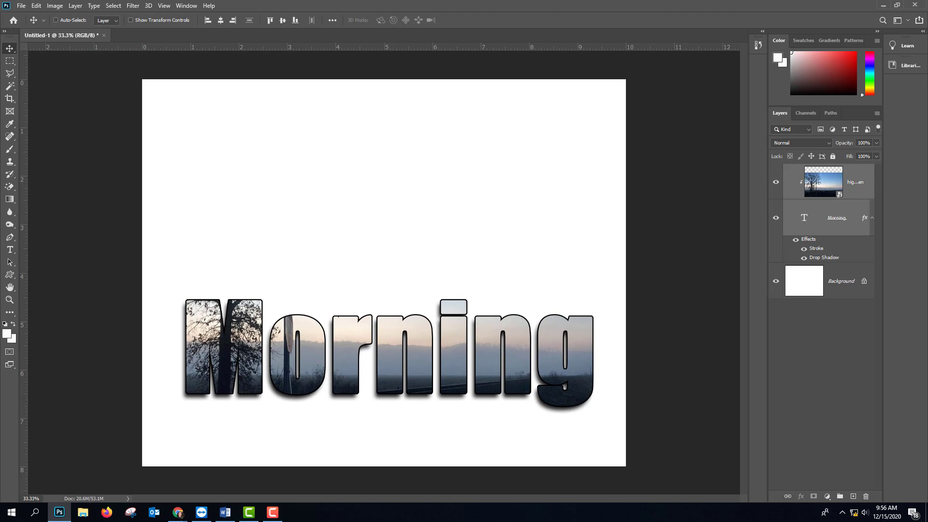
{"action": "key", "text": "ctrl+t"}
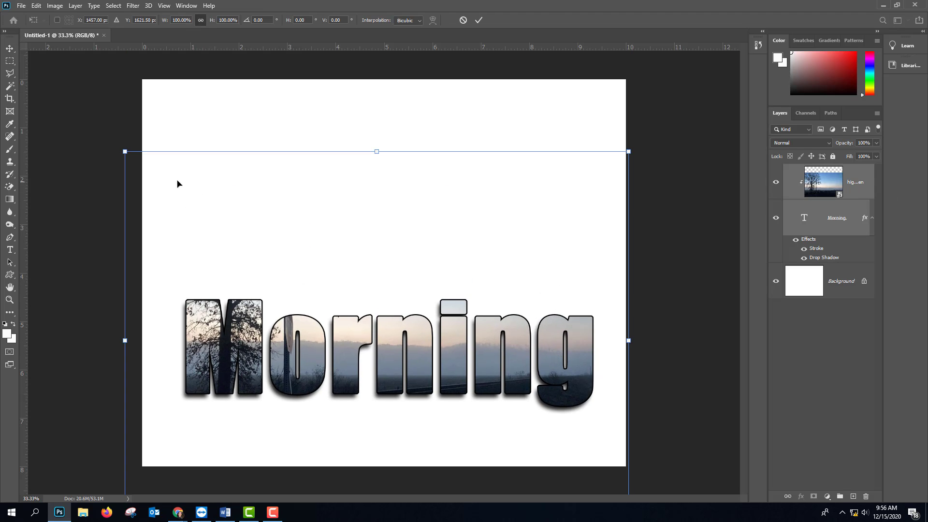
{"action": "left_click_drag", "start_coordinate": [123, 150], "coordinate": [311, 276]}
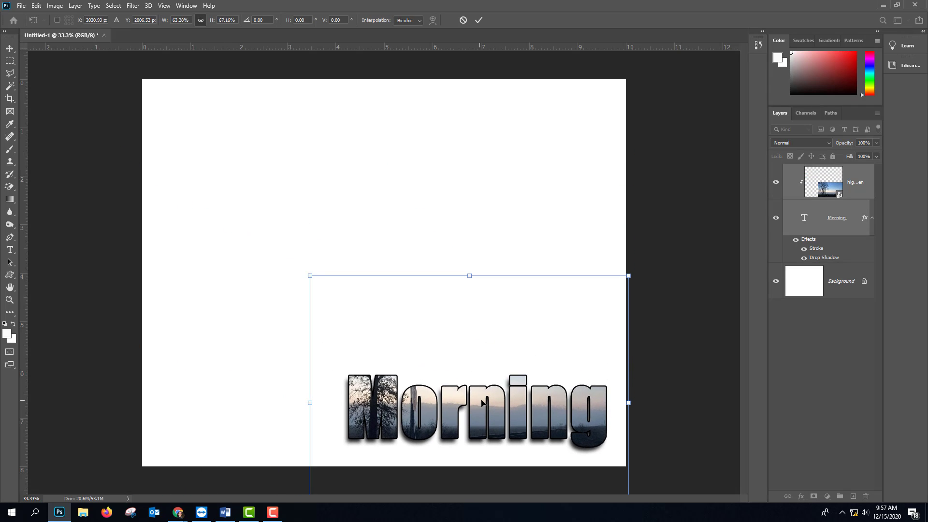
{"action": "left_click_drag", "start_coordinate": [483, 403], "coordinate": [478, 373]}
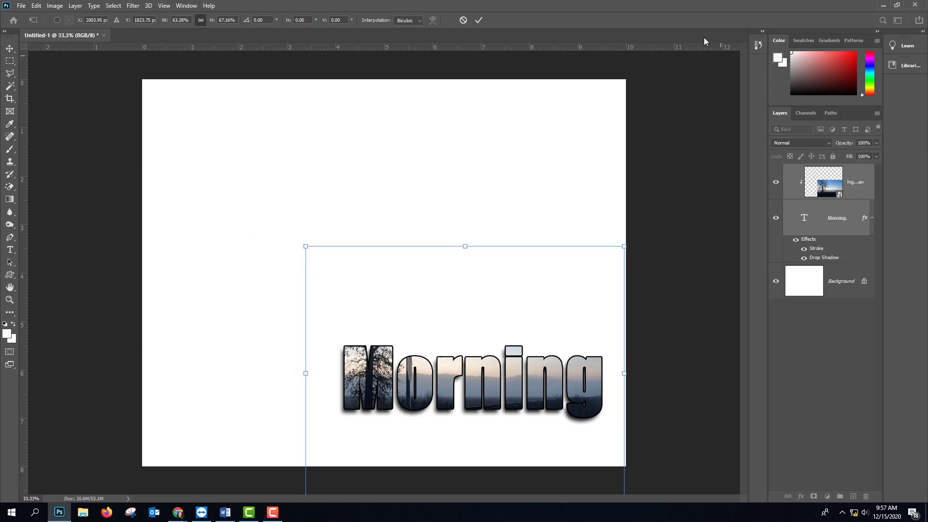
{"action": "left_click", "coordinate": [479, 20]}
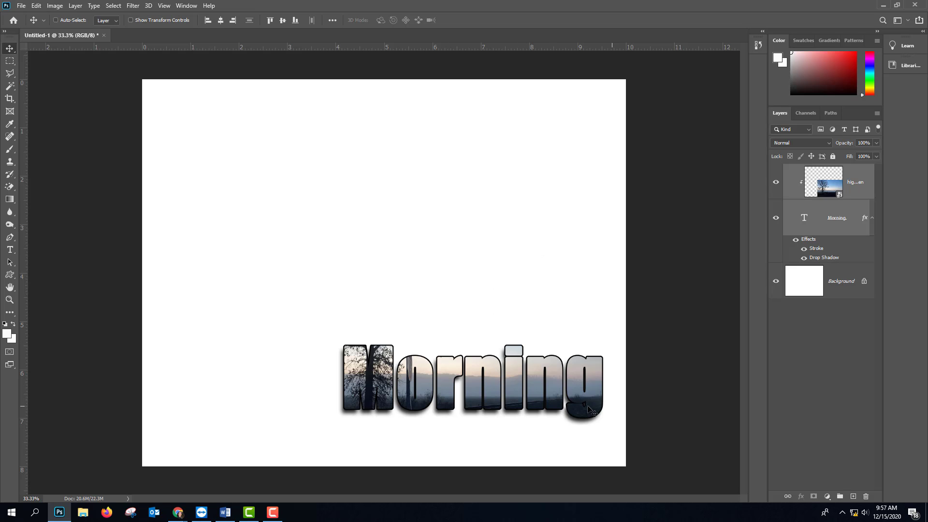
Step: Place the highland_Linden photo from the Desktop into the document as an embedded image
{"action": "left_click", "coordinate": [21, 6]}
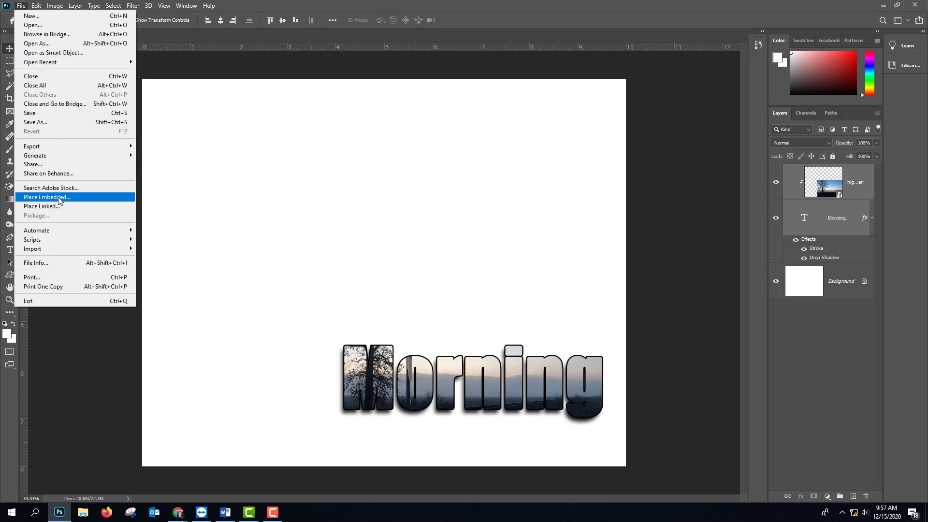
{"action": "left_click", "coordinate": [59, 200]}
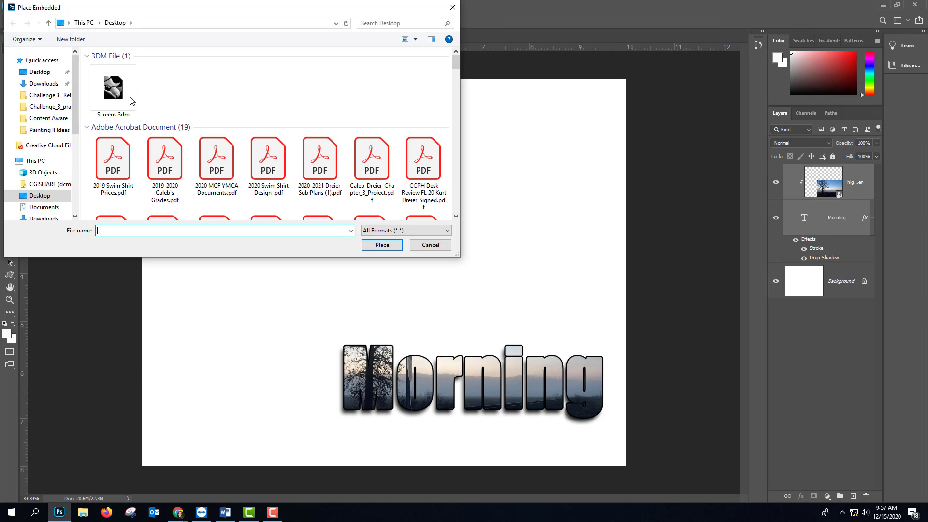
{"action": "left_click_drag", "start_coordinate": [456, 62], "coordinate": [463, 160]}
{"action": "double_click", "coordinate": [216, 170]}
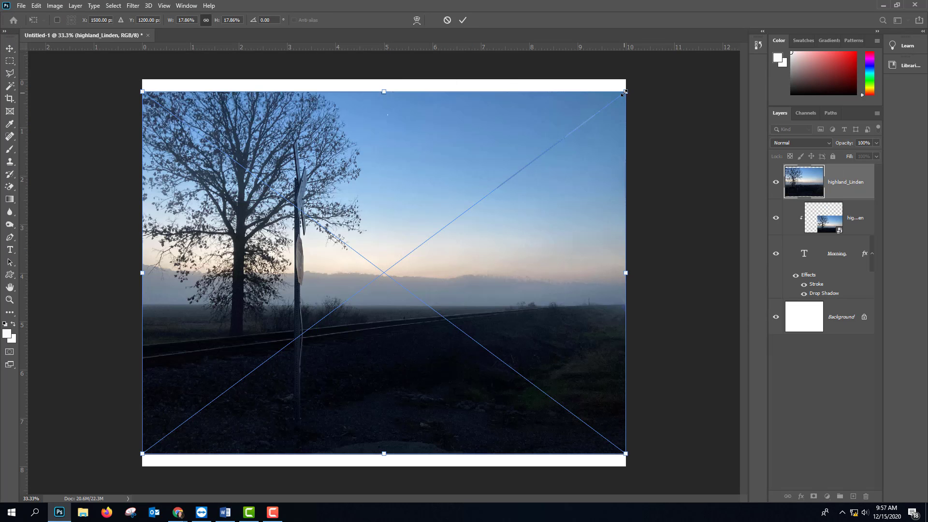
Step: Enlarge the placed highland_Linden photo to 20.12% to cover the canvas and position it behind the Morning text, shifted slightly down and left
{"action": "left_click_drag", "start_coordinate": [625, 92], "coordinate": [656, 69]}
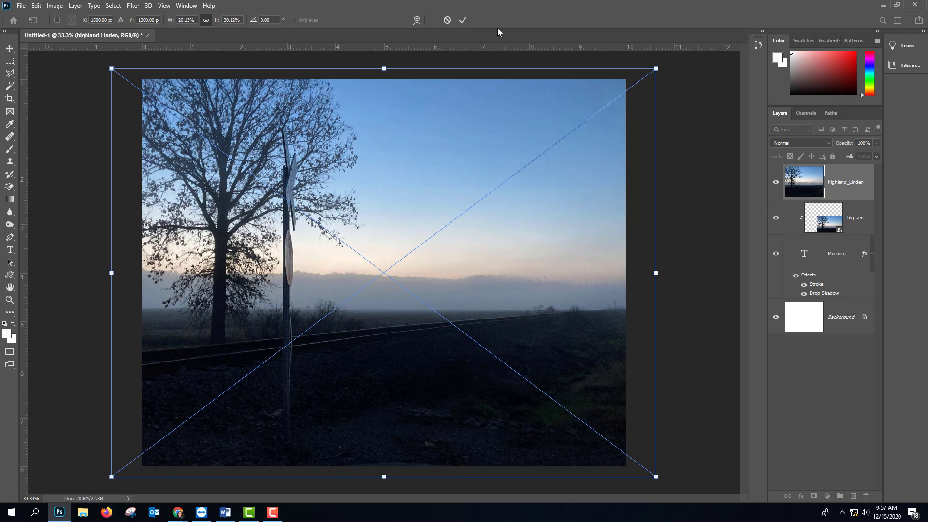
{"action": "left_click", "coordinate": [463, 19]}
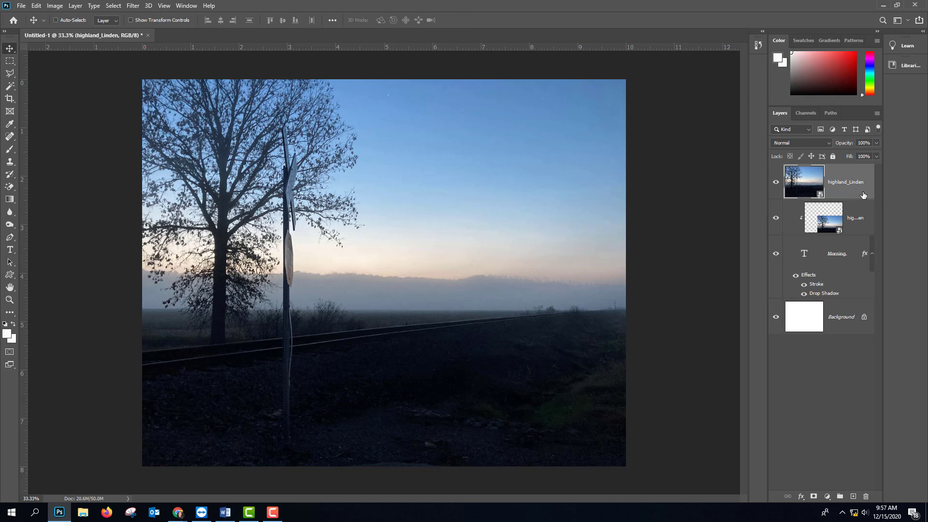
{"action": "left_click_drag", "start_coordinate": [864, 196], "coordinate": [850, 303]}
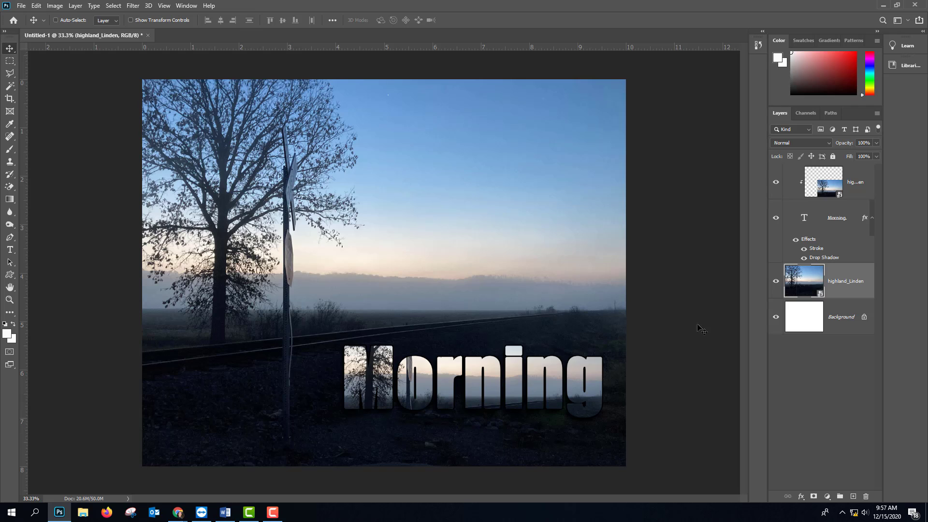
{"action": "left_click_drag", "start_coordinate": [535, 388], "coordinate": [529, 393]}
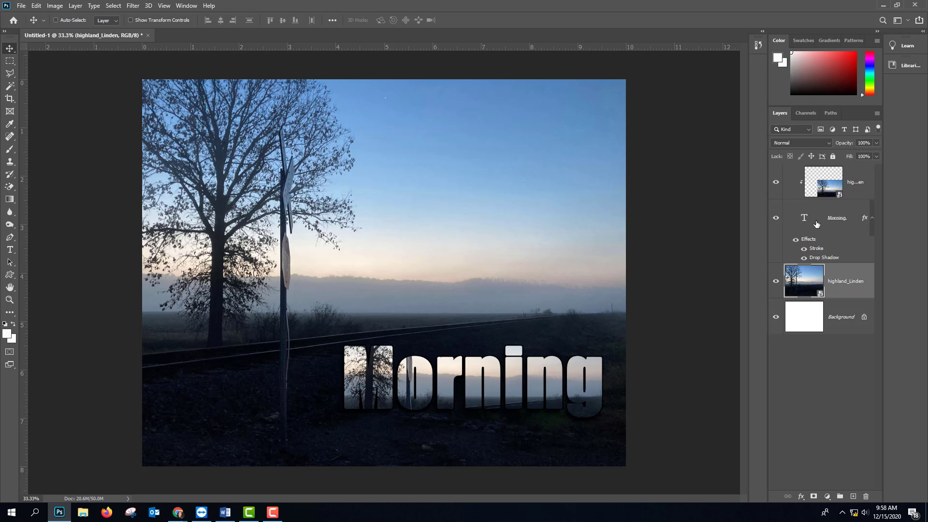
{"action": "left_click", "coordinate": [852, 210]}
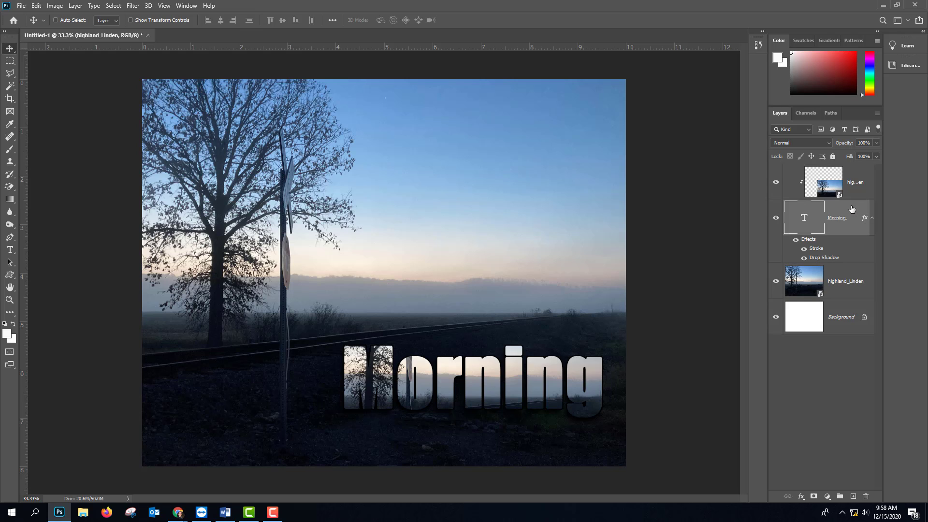
{"action": "double_click", "coordinate": [852, 210]}
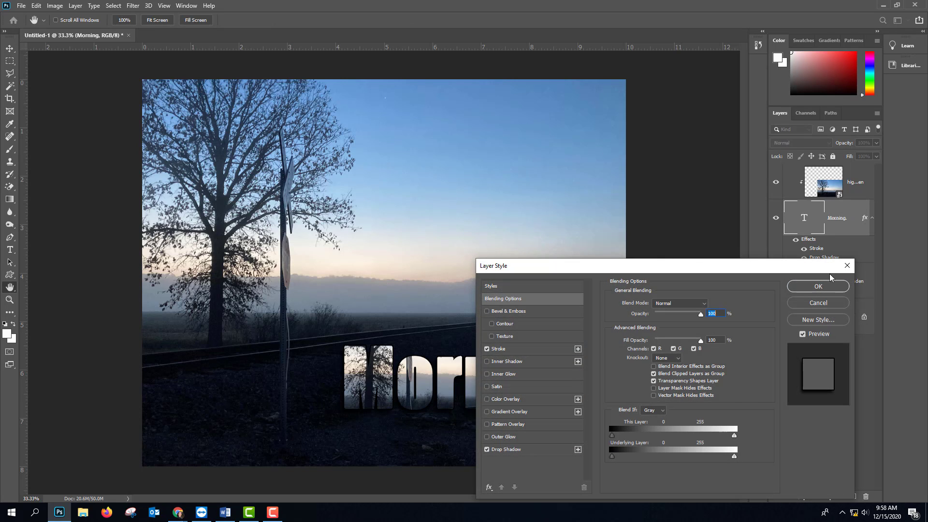
{"action": "left_click", "coordinate": [847, 266]}
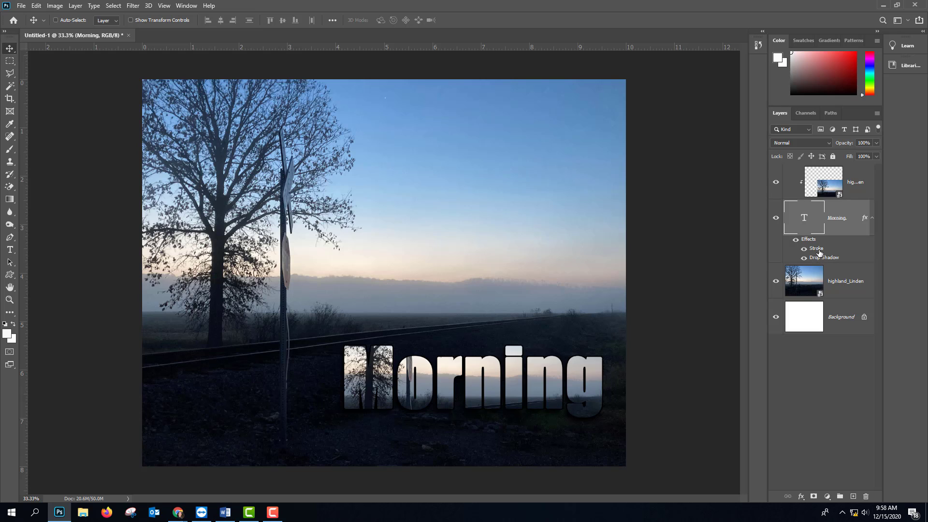
Step: Change the Morning text's stroke color to near-white fdfdfd
{"action": "double_click", "coordinate": [817, 249]}
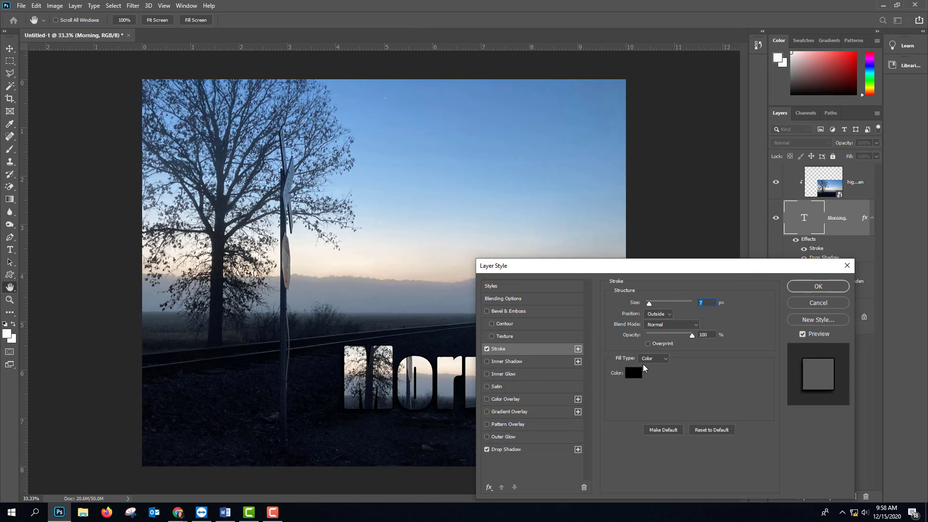
{"action": "left_click", "coordinate": [634, 377]}
{"action": "left_click_drag", "start_coordinate": [635, 265], "coordinate": [624, 260]}
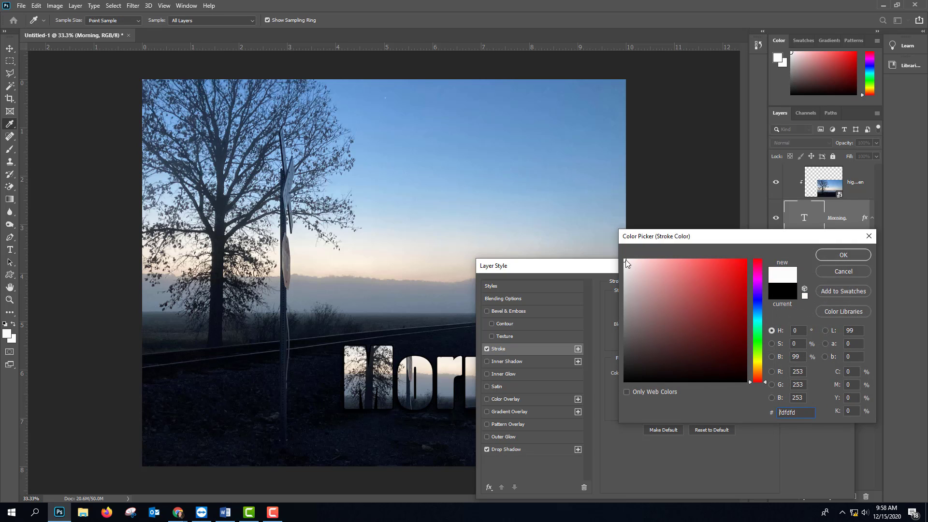
{"action": "left_click", "coordinate": [845, 257]}
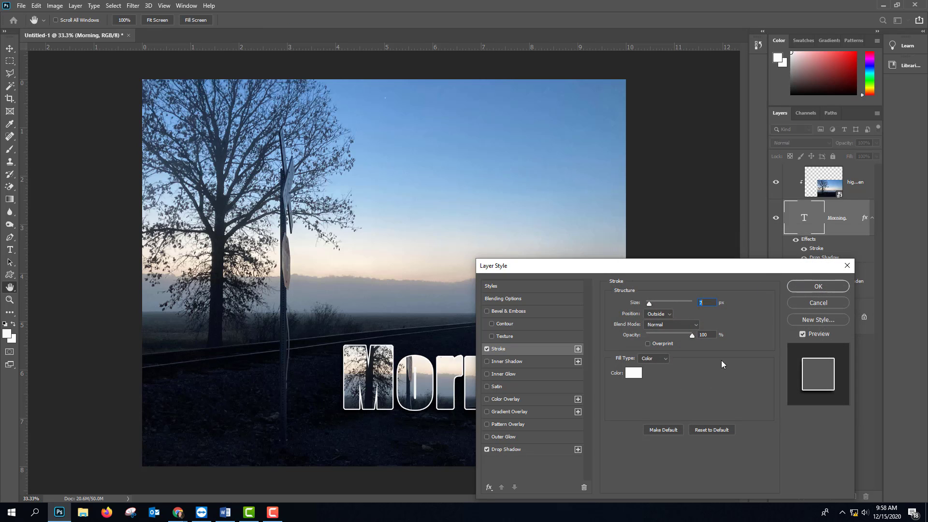
Step: Reduce the Morning text's stroke size to 3 px and apply the layer style
{"action": "left_click_drag", "start_coordinate": [649, 302], "coordinate": [646, 302]}
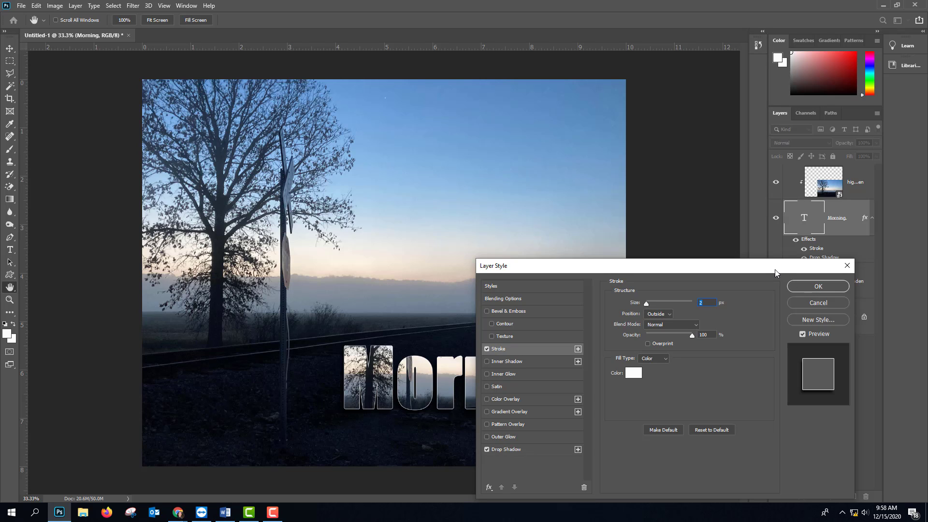
{"action": "left_click_drag", "start_coordinate": [776, 270], "coordinate": [729, 69]}
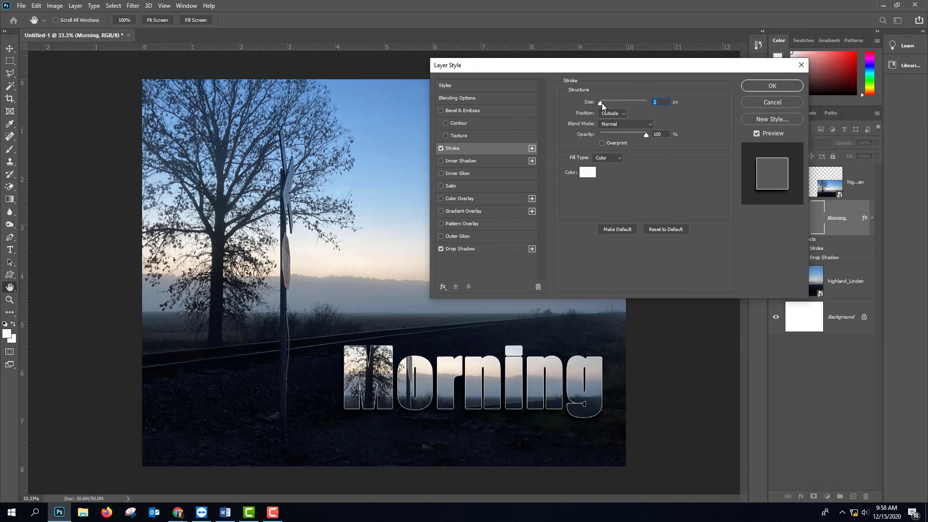
{"action": "left_click_drag", "start_coordinate": [602, 103], "coordinate": [602, 103]}
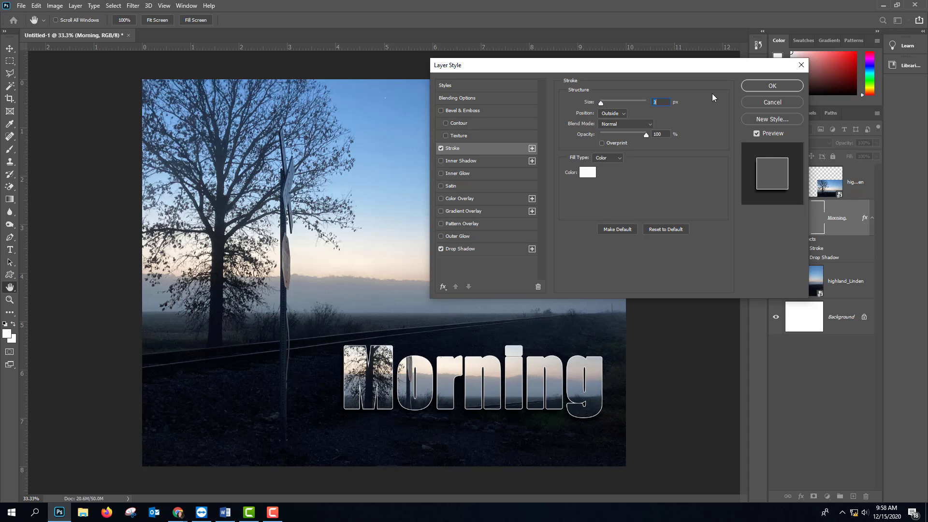
{"action": "left_click", "coordinate": [774, 90]}
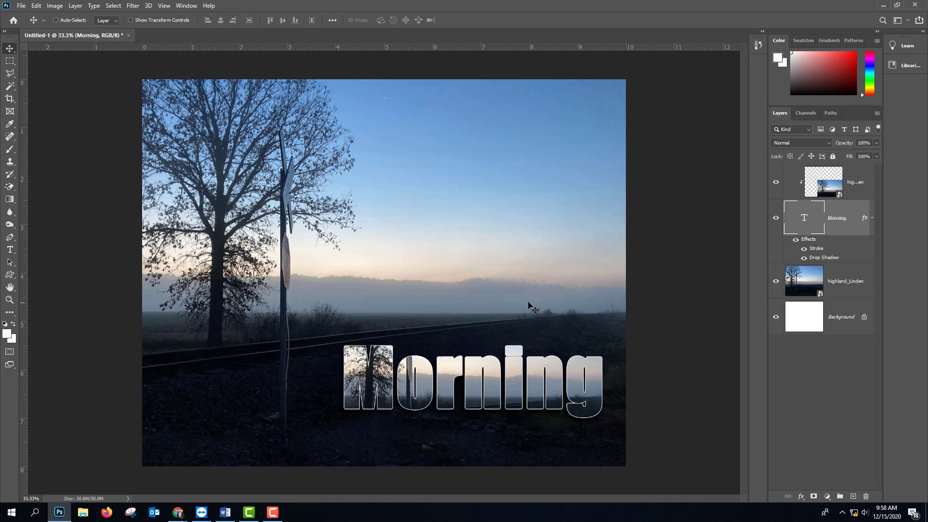
Step: Open the Morning text for editing and preview alternative fonts on it, such as Centaur, Gill Sans Ultra Bold, Gill Sans MT and Masque
{"action": "double_click", "coordinate": [806, 218]}
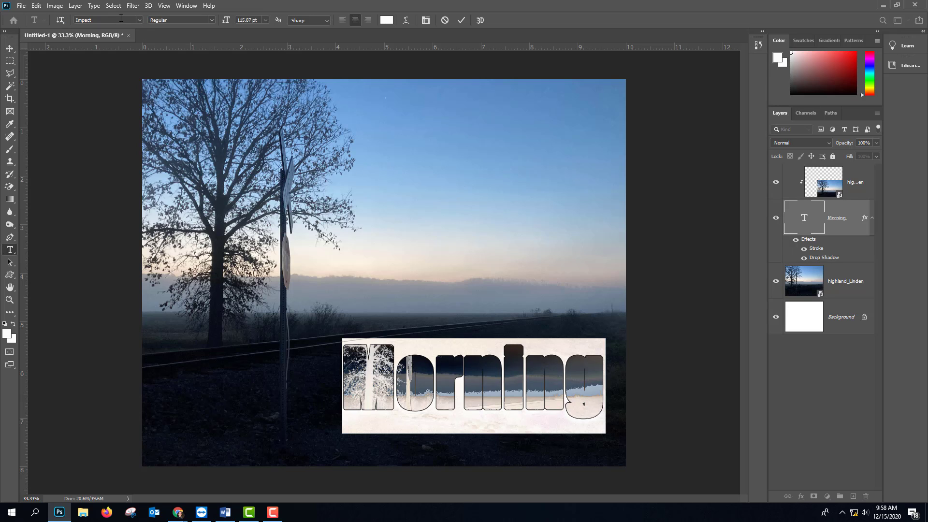
{"action": "left_click", "coordinate": [139, 20]}
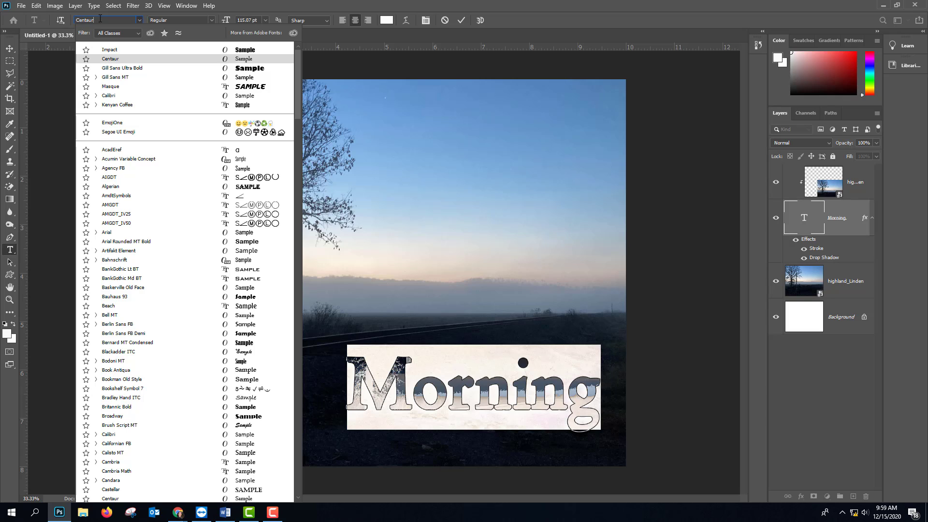
{"action": "key", "text": "Down"}
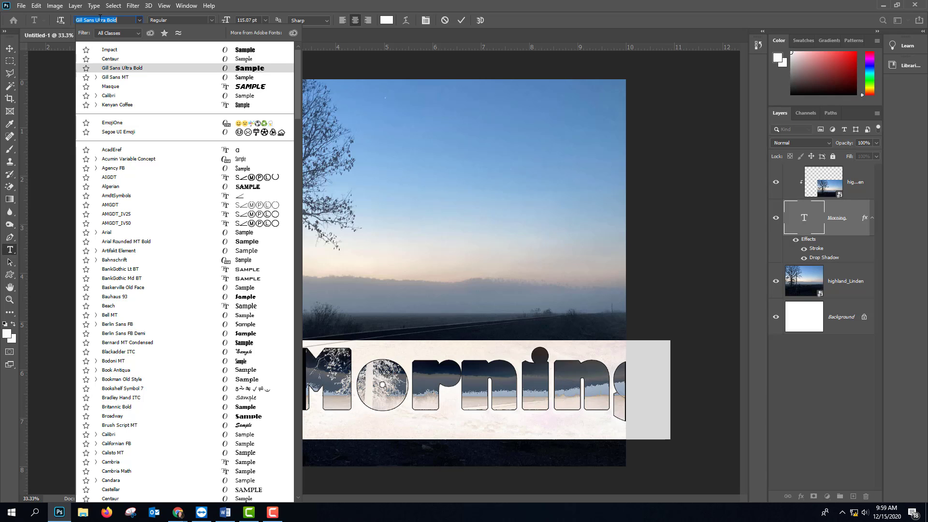
{"action": "key", "text": "Down"}
{"action": "key", "text": "Down"}
{"action": "key", "text": "Down"}
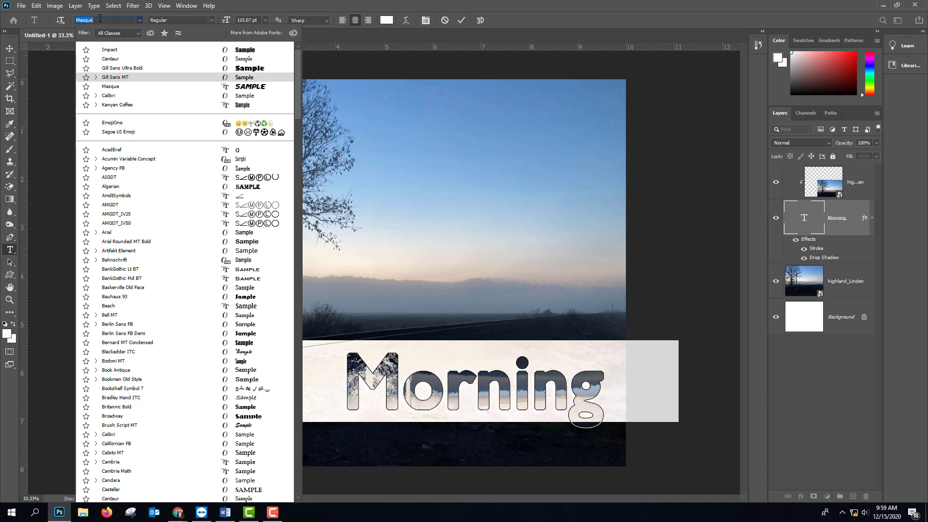
{"action": "key", "text": "Down"}
{"action": "key", "text": "Down"}
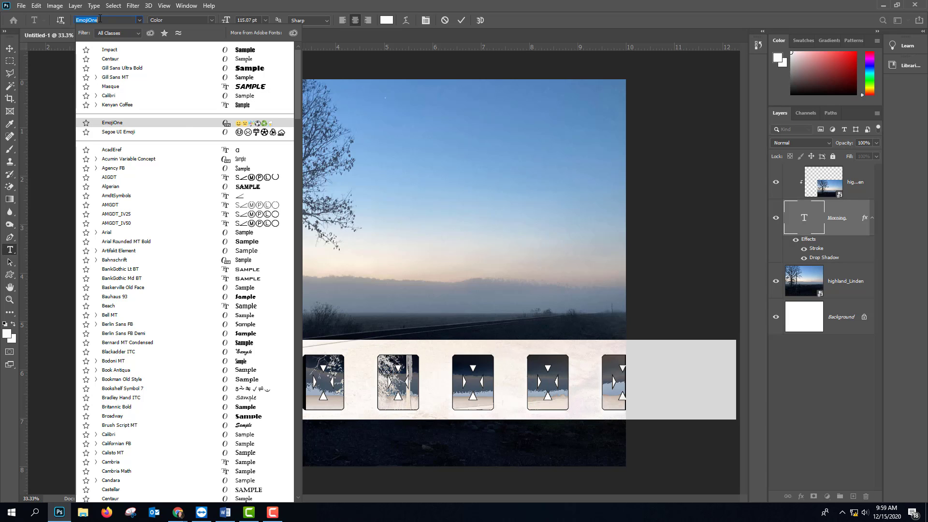
{"action": "key", "text": "Down"}
{"action": "key", "text": "Up"}
{"action": "key", "text": "Up"}
{"action": "key", "text": "Up"}
{"action": "key", "text": "Up"}
{"action": "key", "text": "Up"}
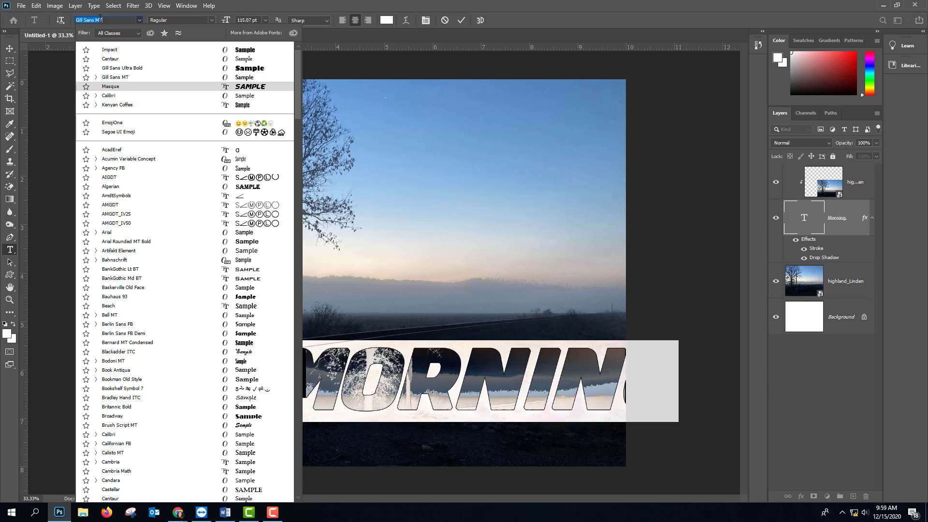
{"action": "key", "text": "Up"}
{"action": "key", "text": "Up"}
{"action": "key", "text": "Up"}
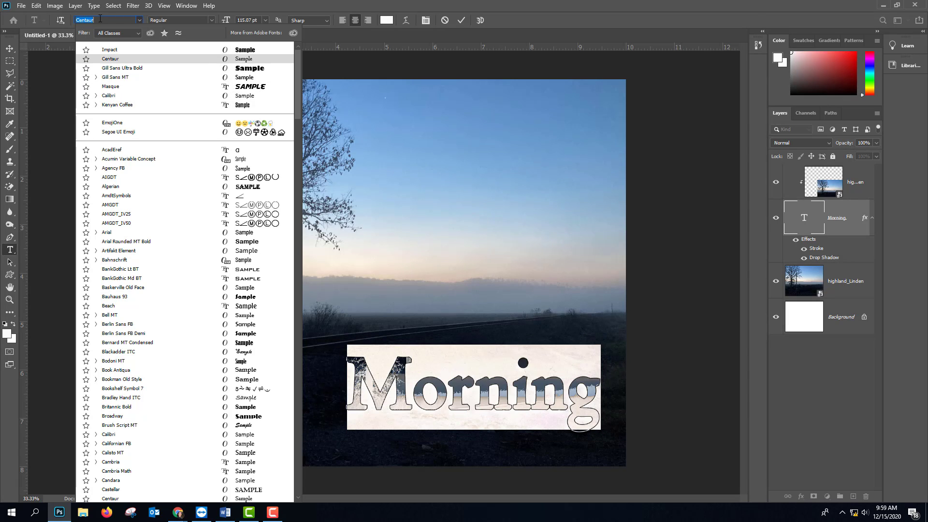
{"action": "left_click", "coordinate": [461, 21]}
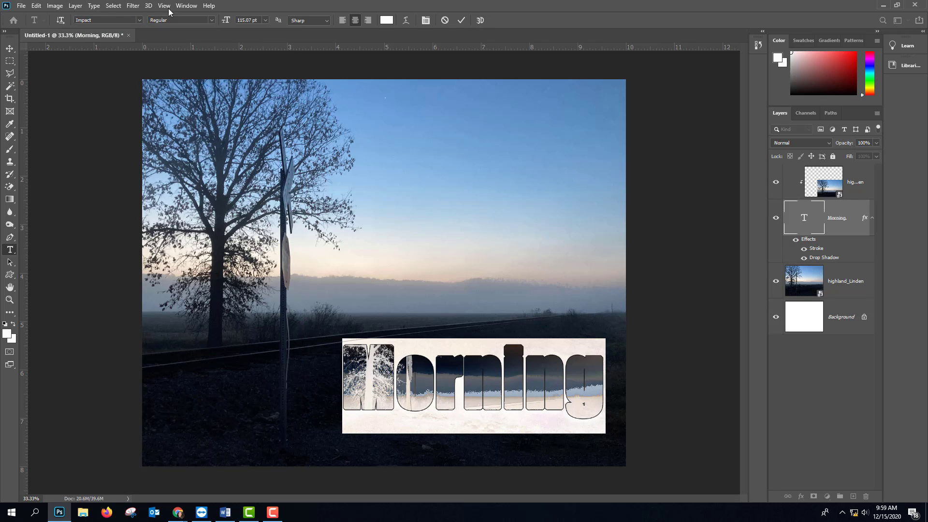
Step: Set the Morning text's font to Centaur Regular and commit the edit
{"action": "left_click", "coordinate": [114, 20]}
{"action": "type", "text": "cen"}
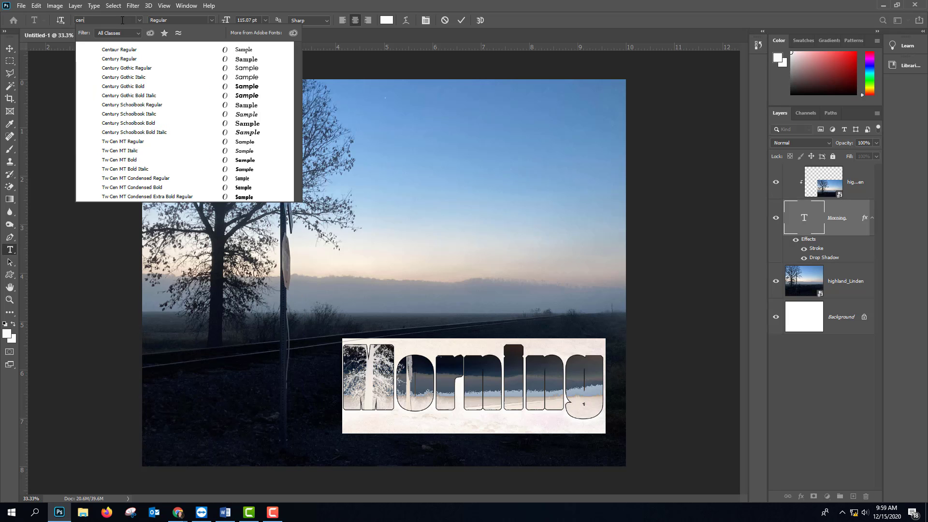
{"action": "left_click", "coordinate": [112, 49]}
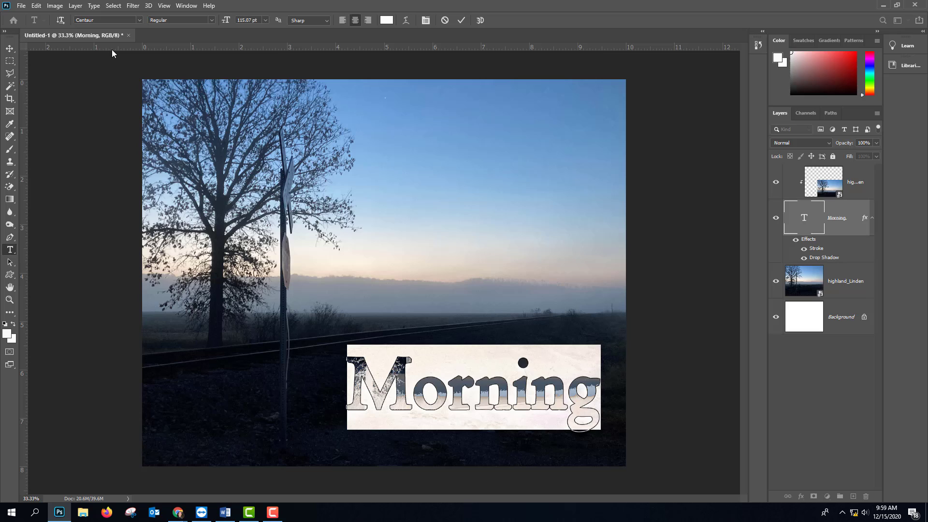
{"action": "left_click", "coordinate": [462, 19]}
Step: Shift the Morning text about 0.05 in right and 0.09 in up, and add its clipped photo layer to the selection
{"action": "key", "text": "v"}
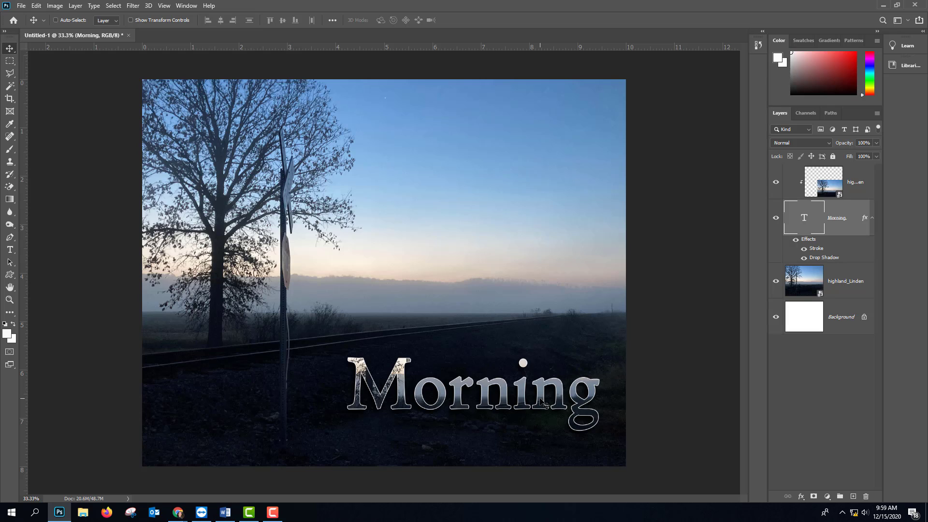
{"action": "left_click_drag", "start_coordinate": [542, 404], "coordinate": [545, 399]}
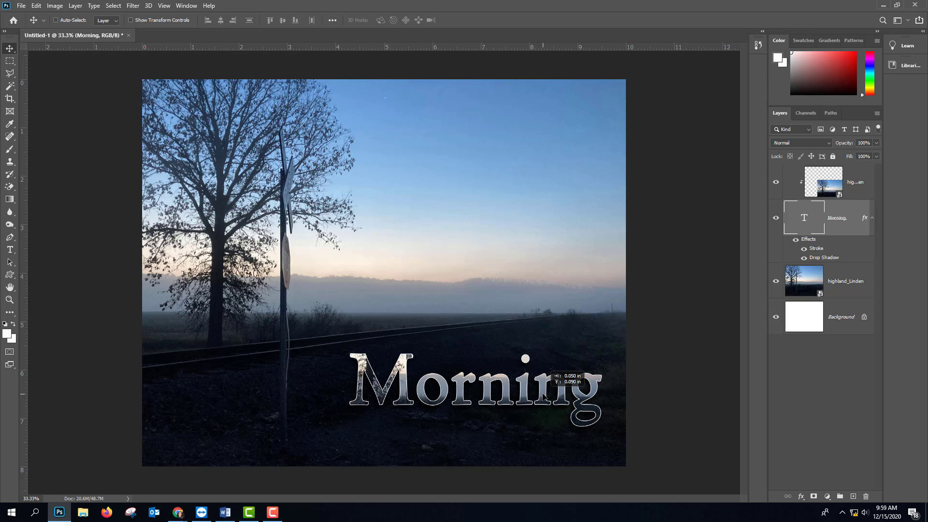
{"action": "left_click", "coordinate": [858, 191]}
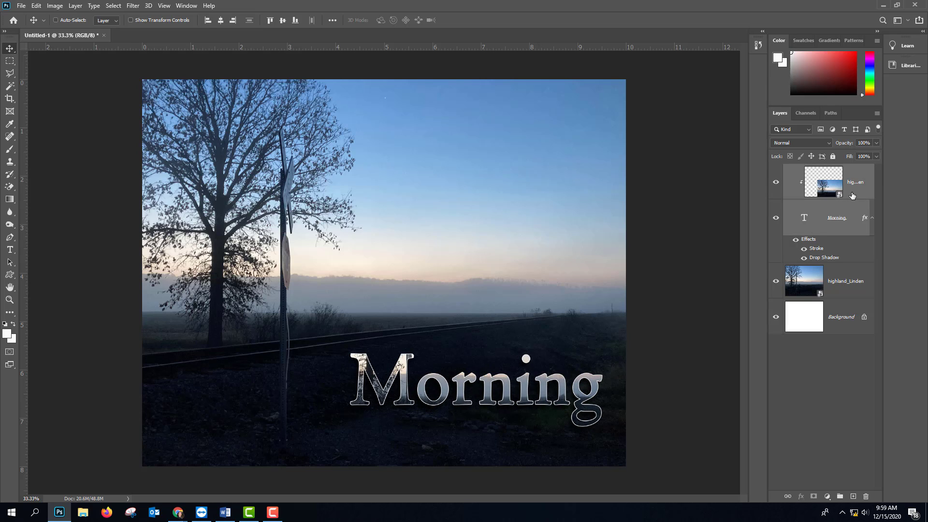
Step: Move the Morning text and its clipped photo about 0.5 in left and 0.3 in down, and shift the photo alone further down within the letters
{"action": "left_click_drag", "start_coordinate": [543, 390], "coordinate": [521, 401]}
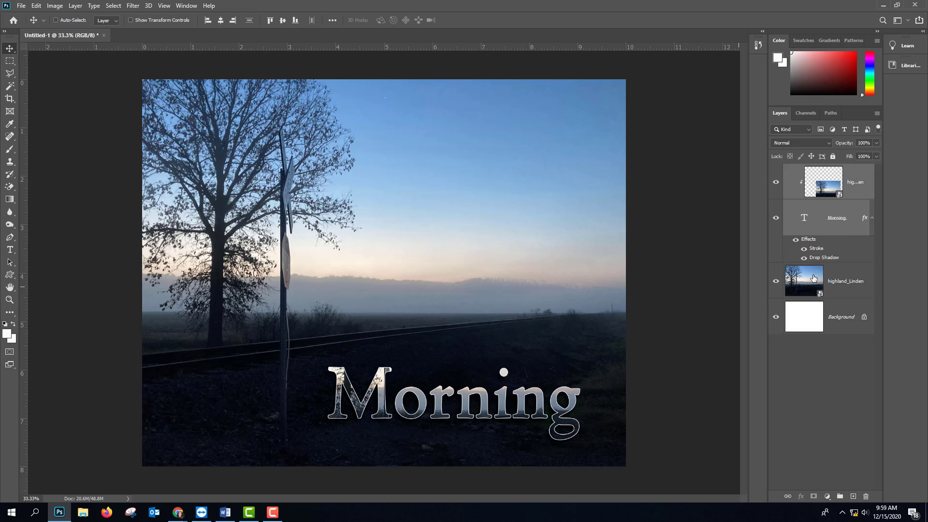
{"action": "left_click", "coordinate": [829, 188]}
{"action": "mouse_move", "coordinate": [509, 413]}
{"action": "left_mouse_down"}
{"action": "mouse_move", "coordinate": [509, 399]}
{"action": "mouse_move", "coordinate": [505, 428]}
{"action": "left_mouse_up"}
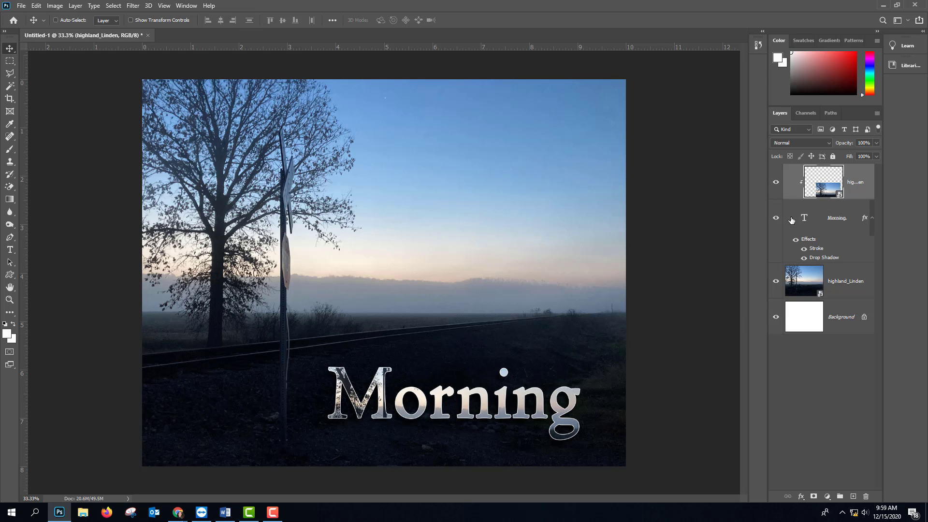
Step: Free-transform the clipped photo to 9.72% scale, center it near X 1945 px, Y 1899 px over the Morning text, and commit the transform
{"action": "key", "text": "ctrl"}
{"action": "key", "text": "ctrl+t"}
{"action": "left_click_drag", "start_coordinate": [601, 278], "coordinate": [588, 305]}
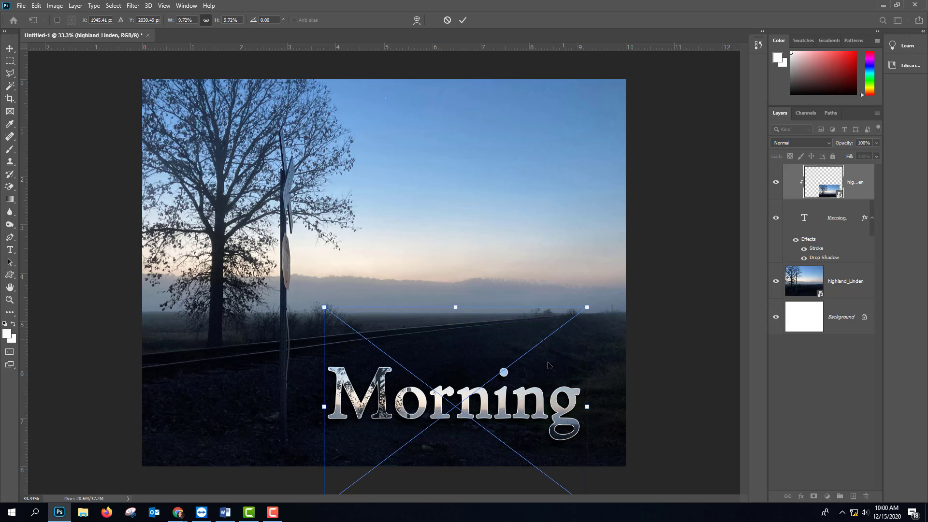
{"action": "left_click_drag", "start_coordinate": [530, 384], "coordinate": [530, 364]}
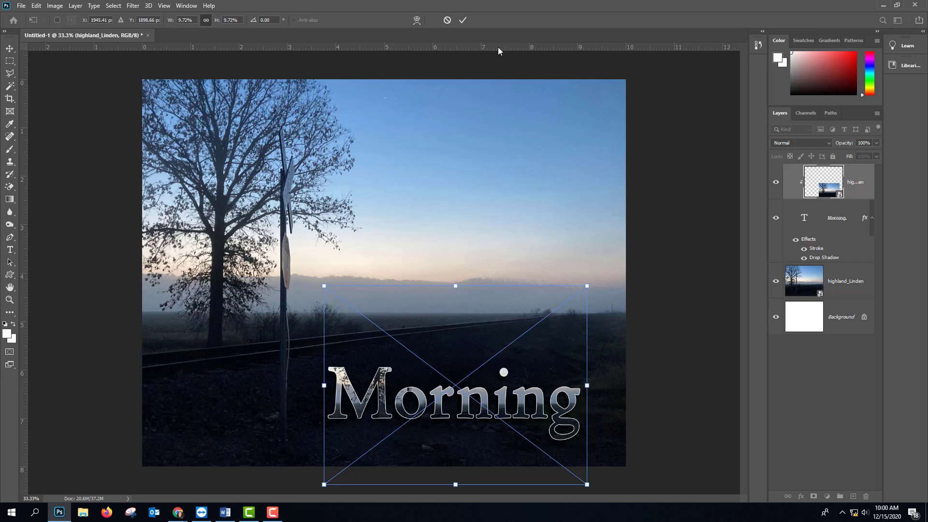
{"action": "left_click", "coordinate": [462, 20]}
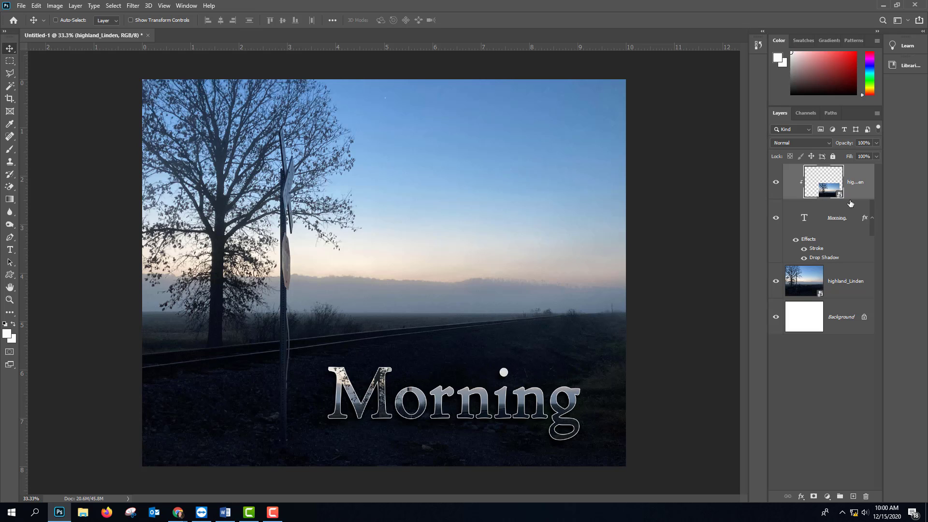
{"action": "right_click", "coordinate": [861, 177]}
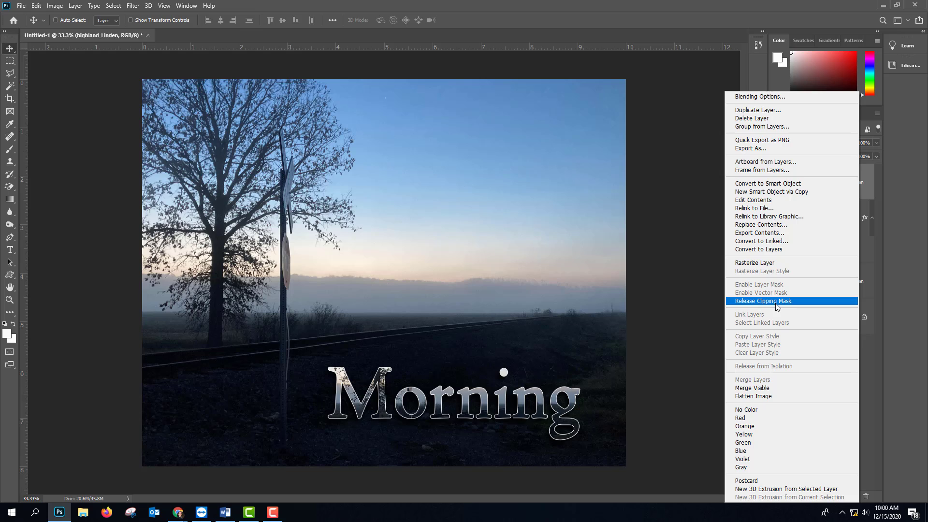
{"action": "left_click", "coordinate": [675, 303]}
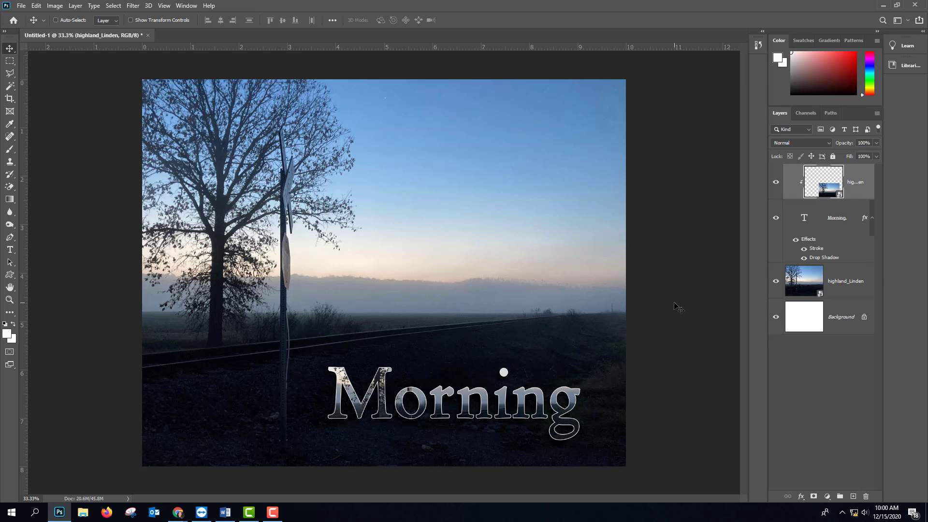